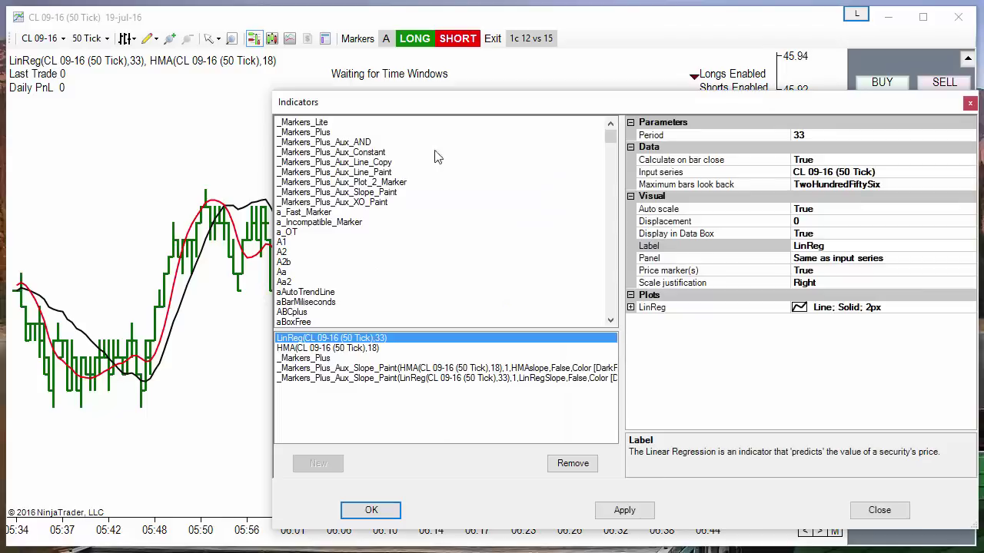
# Review the Window 1 begin and stop times in the chart's _Markers_Plus indicator settings, then close them without changes.
pyautogui.moveTo(464, 114); pyautogui.dragTo(356, 92)
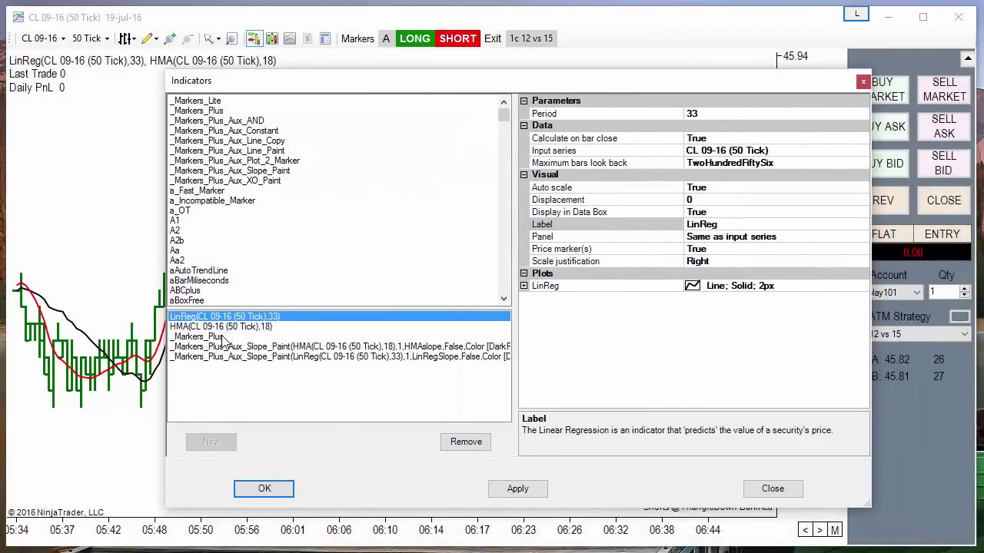
pyautogui.click(198, 336)
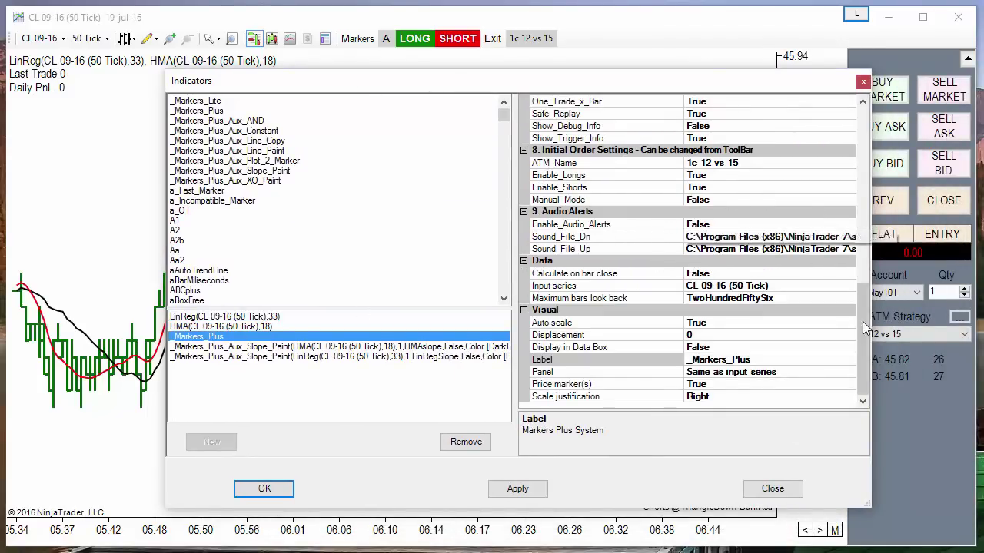
pyautogui.scroll(10, 830, 193)
pyautogui.scroll(1, 851, 180)
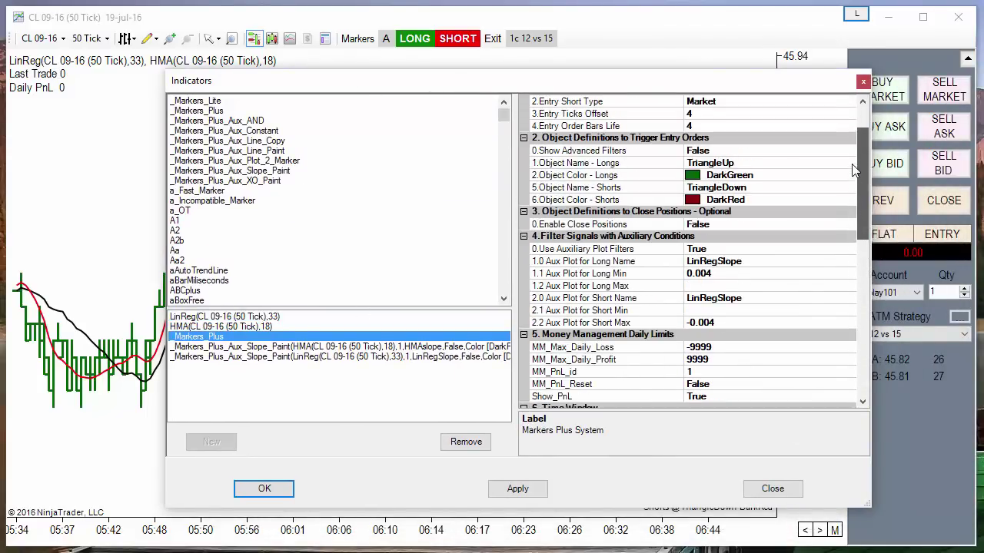
pyautogui.scroll(-3, 851, 200)
pyautogui.click(714, 346)
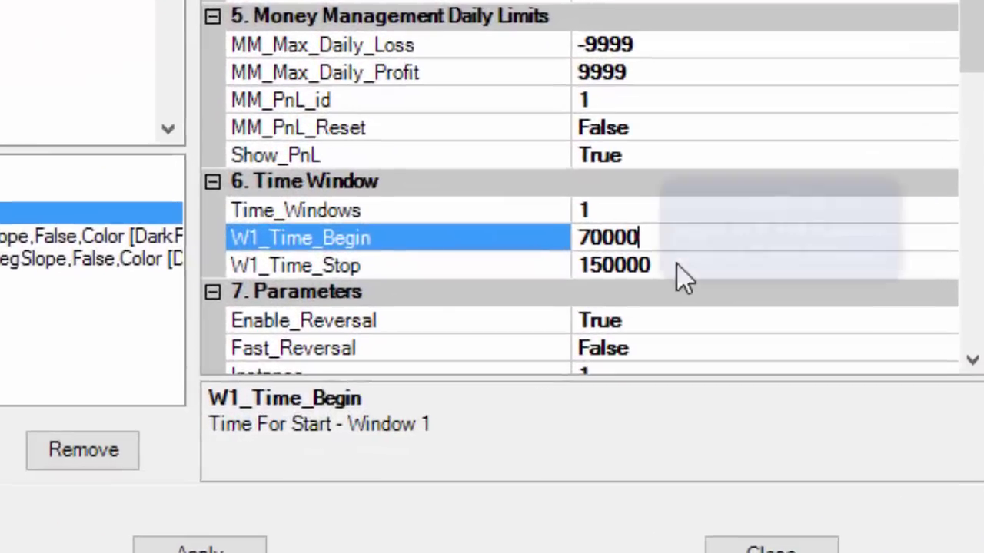
pyautogui.click(732, 360)
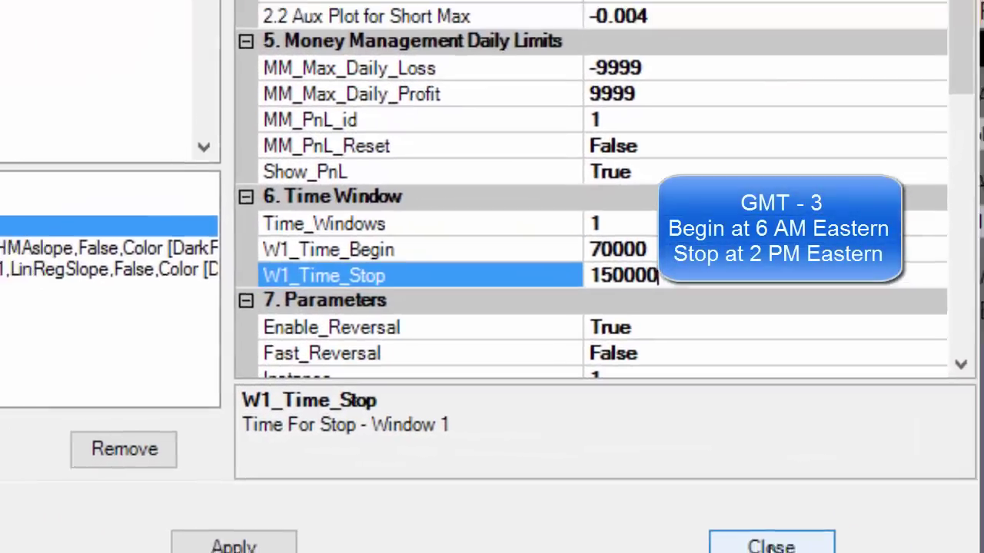
pyautogui.click(772, 548)
pyautogui.click(772, 512)
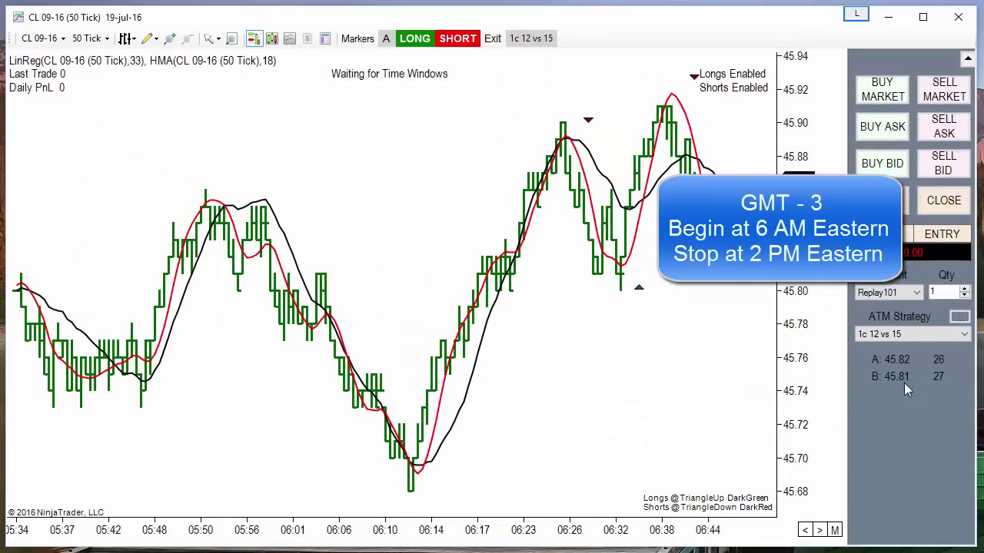
# Check the stop loss and profit target parameters of the 1c 12 vs 15 ATM strategy without changing them.
pyautogui.click(959, 317)
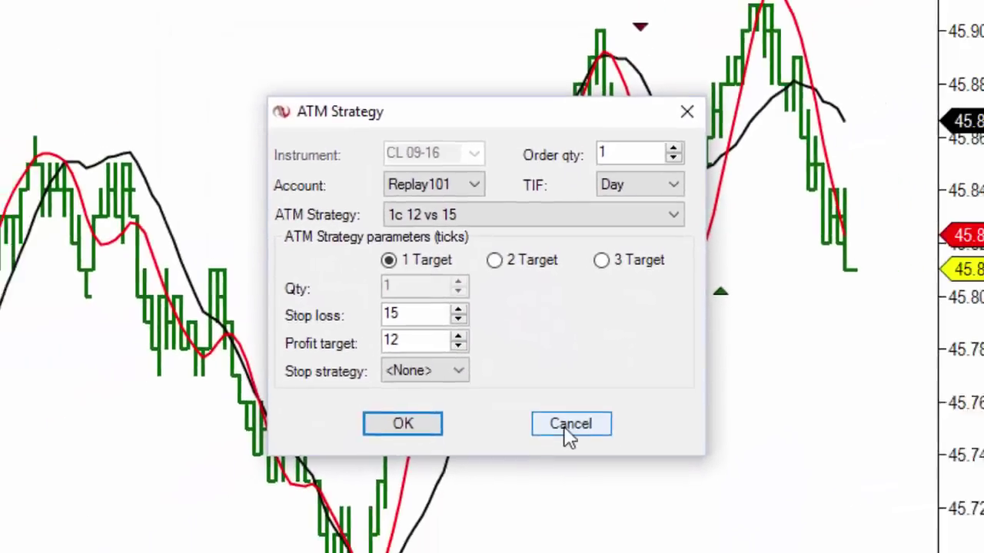
pyautogui.click(601, 484)
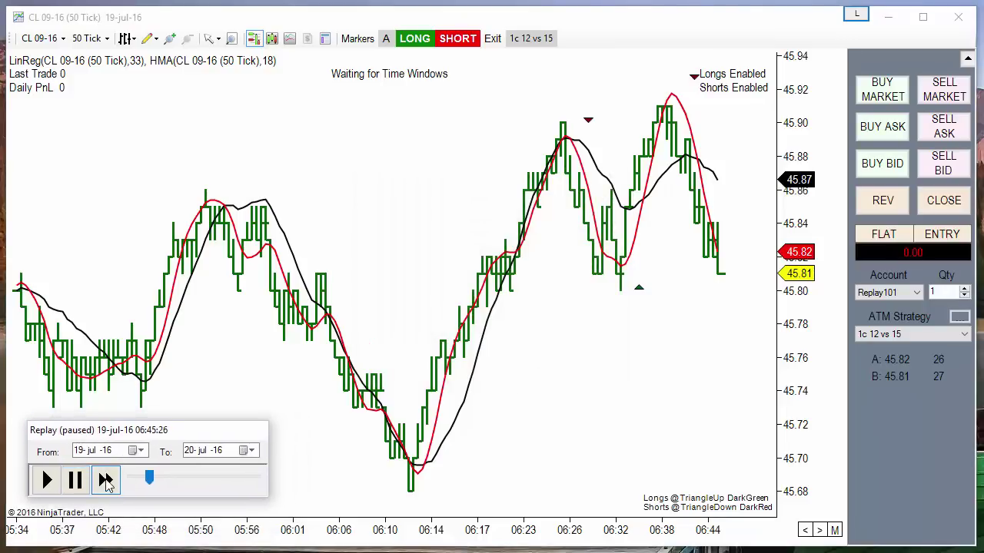
# Run the market replay at 300x speed until the afternoon of 20-jul-16 and pause it.
pyautogui.click(105, 479)
pyautogui.click(105, 480)
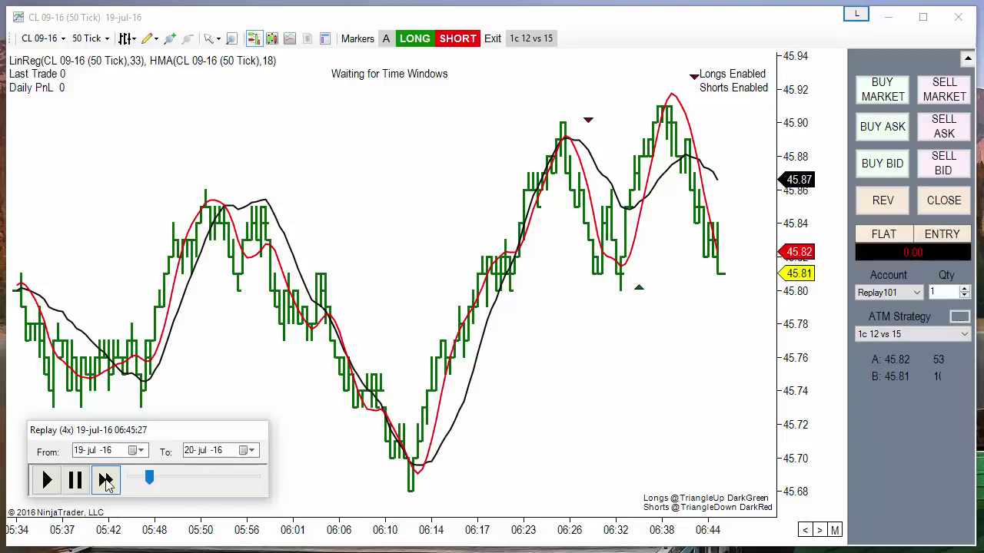
pyautogui.click(105, 480)
pyautogui.click(105, 480)
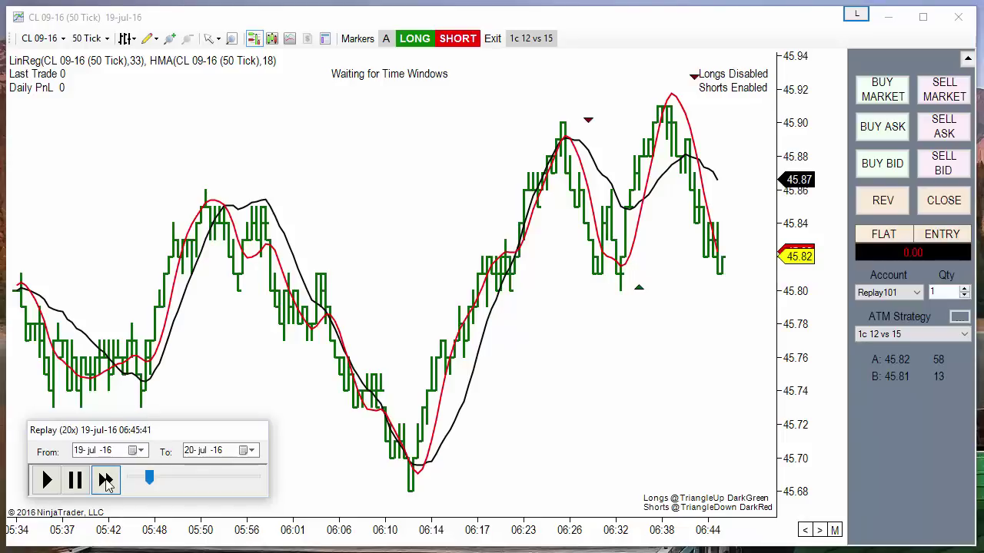
pyautogui.click(105, 480)
pyautogui.click(105, 480)
pyautogui.click(106, 479)
pyautogui.click(105, 479)
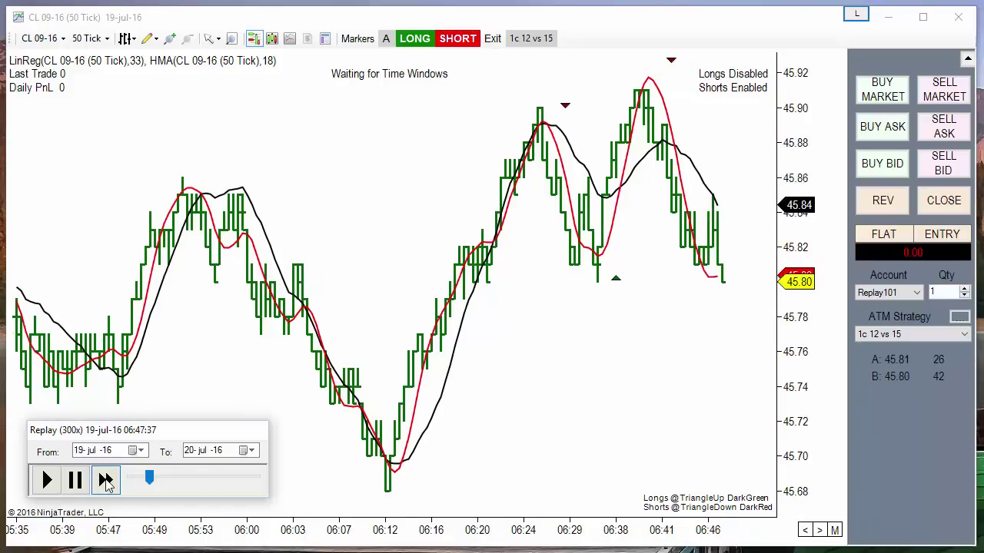
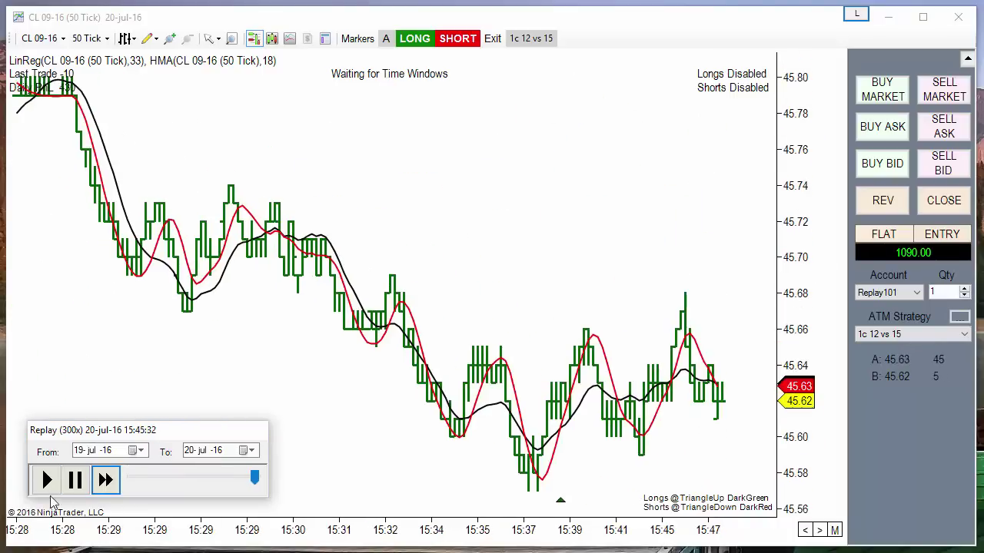
pyautogui.click(75, 481)
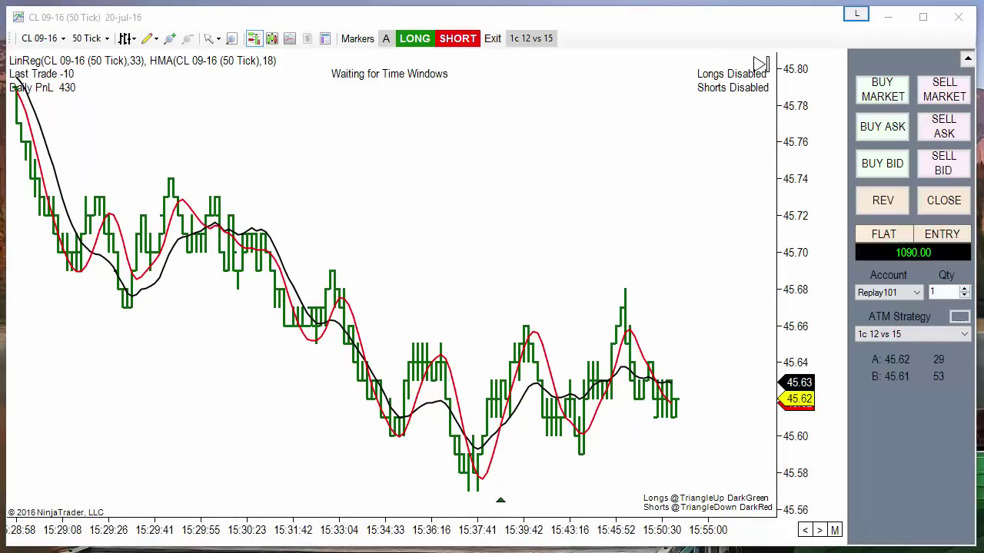
# Generate the account performance report from 19-jul-16 to 20-jul-16 in Currency mode.
pyautogui.click(278, 125)
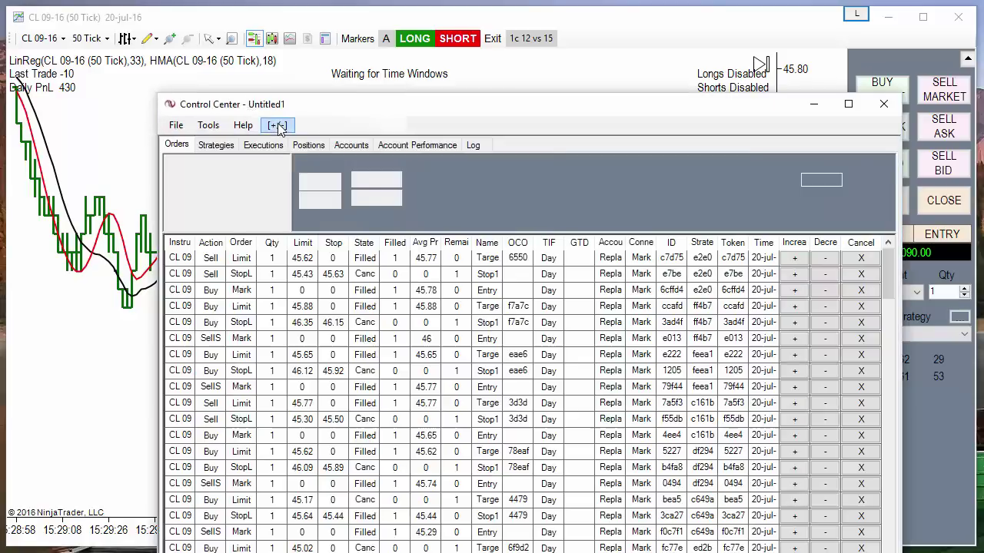
pyautogui.click(426, 144)
pyautogui.moveTo(431, 116); pyautogui.dragTo(368, 65)
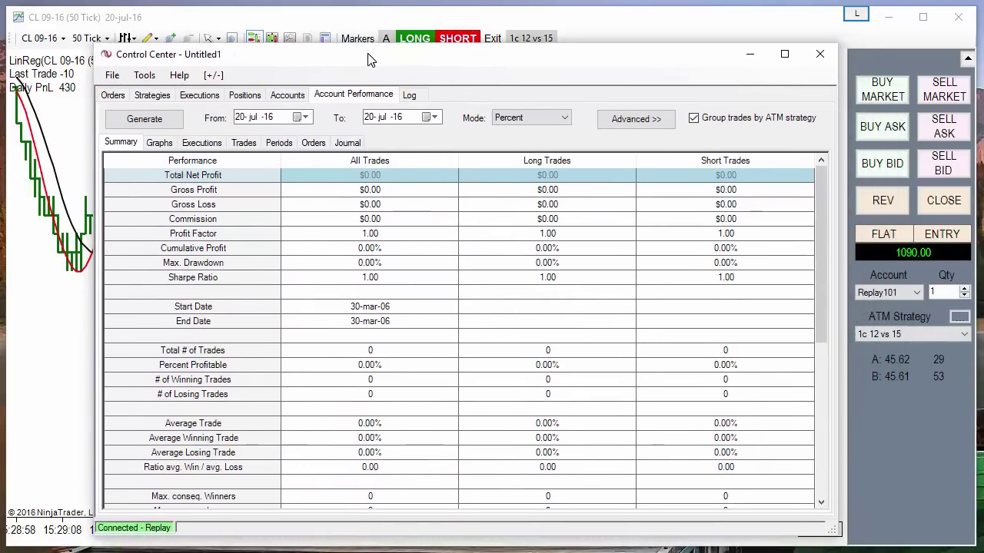
pyautogui.click(305, 120)
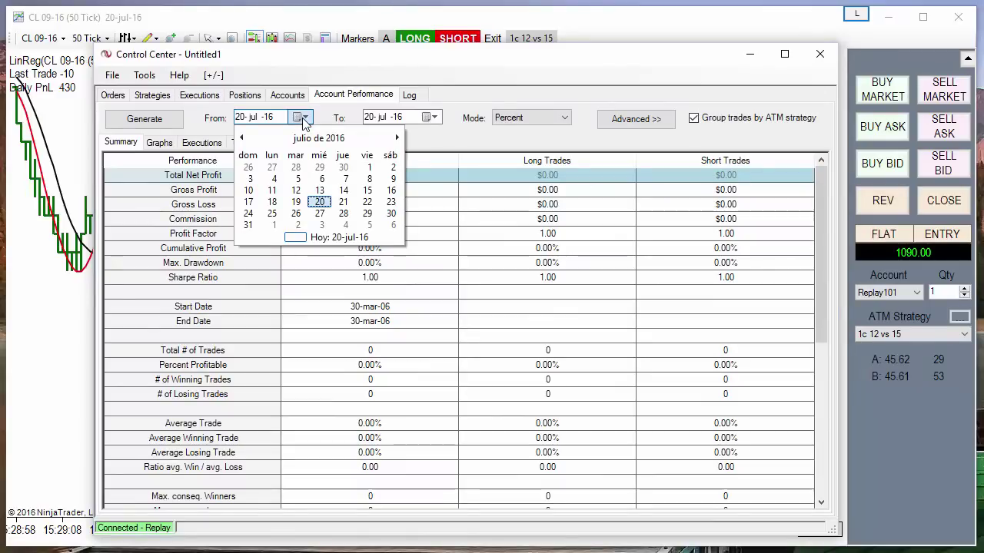
pyautogui.click(299, 204)
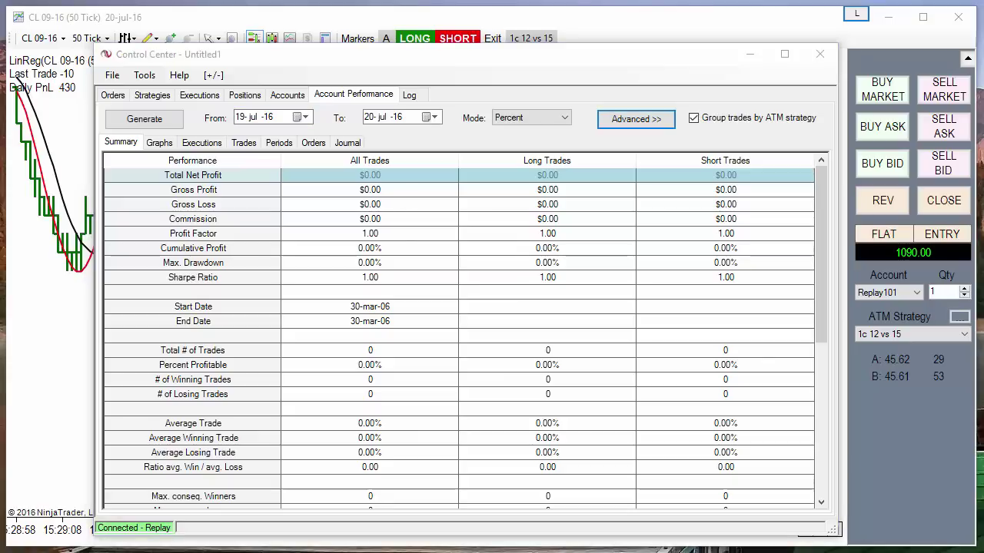
pyautogui.click(512, 119)
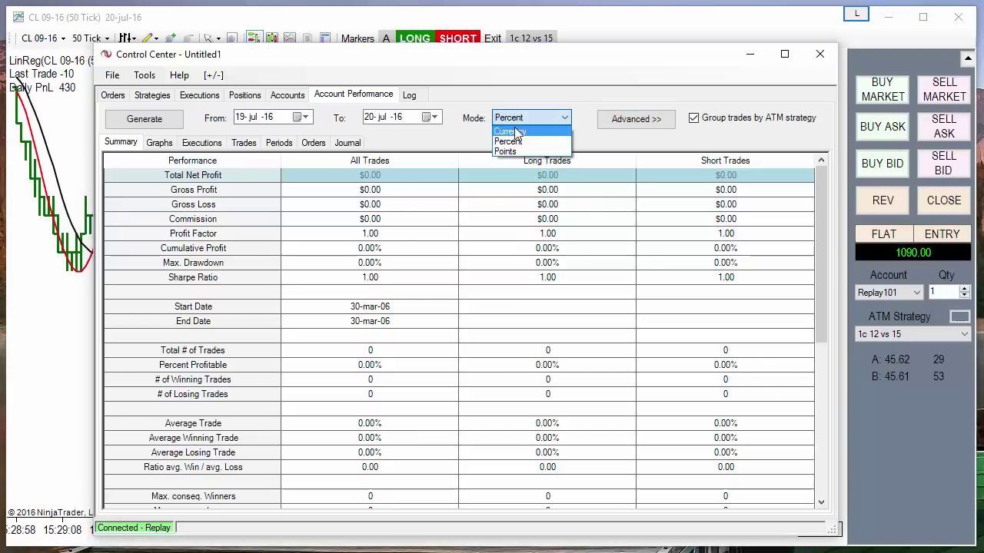
pyautogui.click(509, 129)
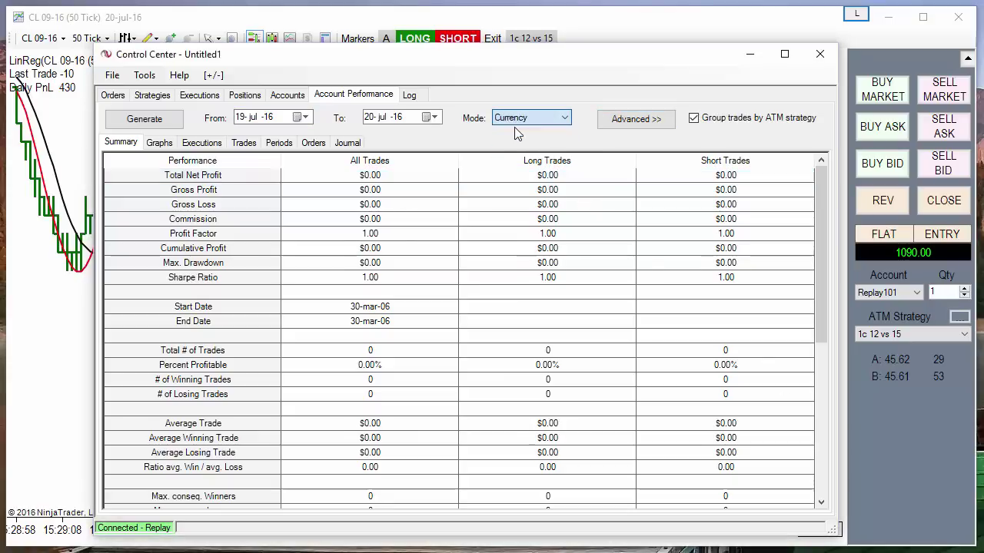
pyautogui.click(145, 121)
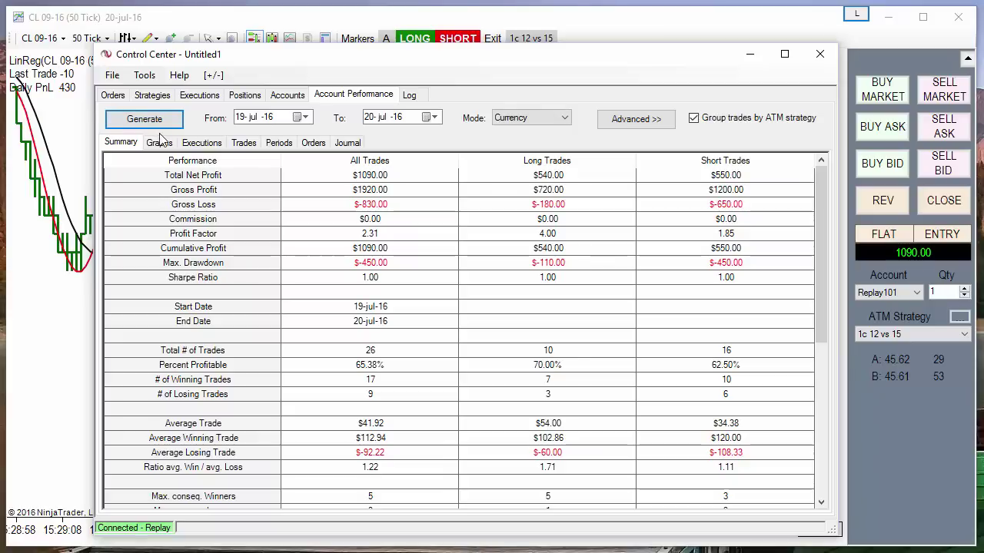
# Examine the remaining performance summary figures and the Distribution graph of the trades, choosing its time base.
pyautogui.moveTo(817, 325); pyautogui.dragTo(819, 486)
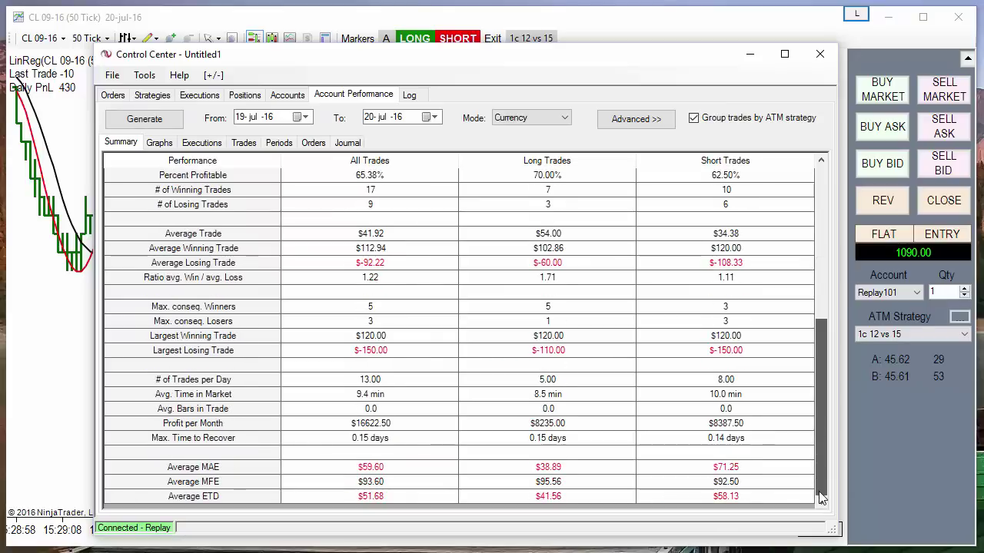
pyautogui.click(160, 144)
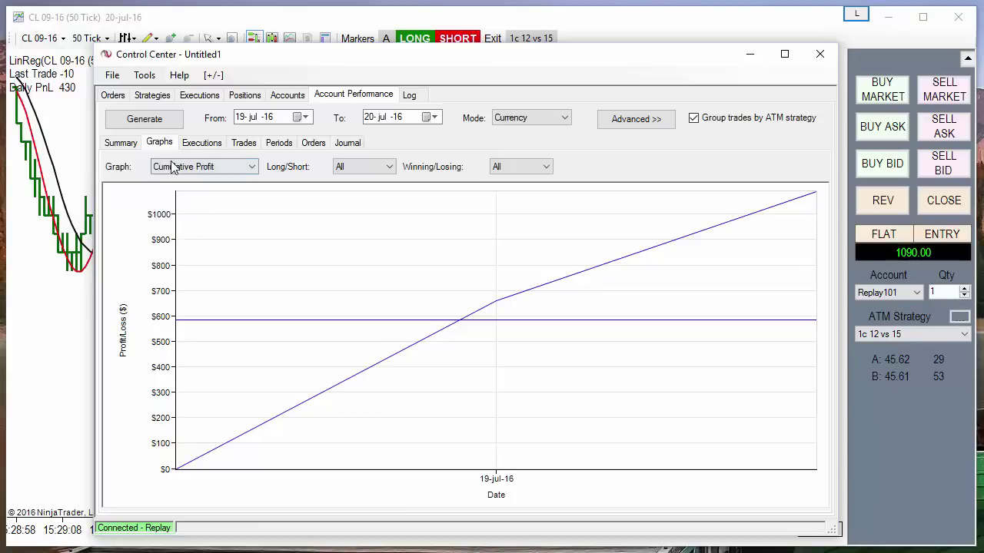
pyautogui.click(175, 170)
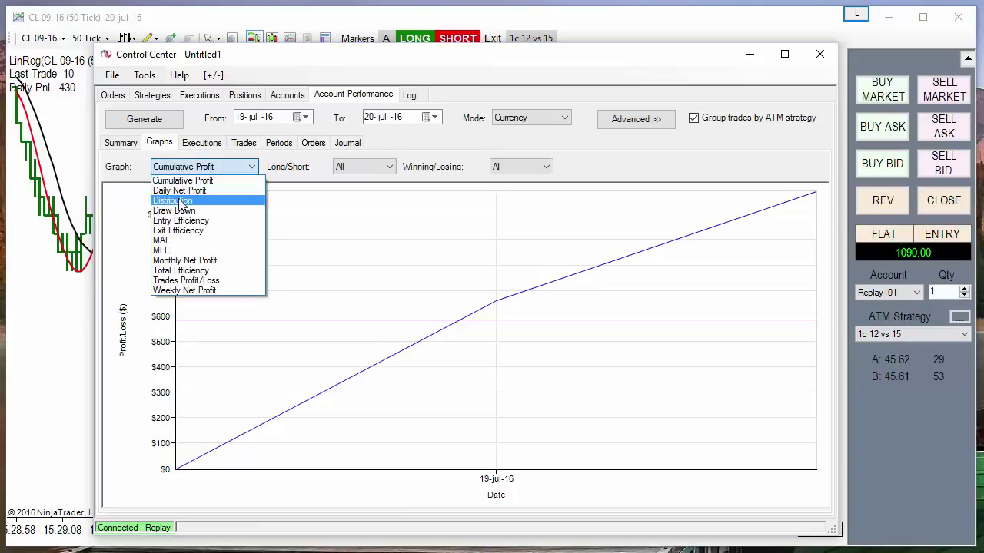
pyautogui.click(181, 202)
pyautogui.click(653, 170)
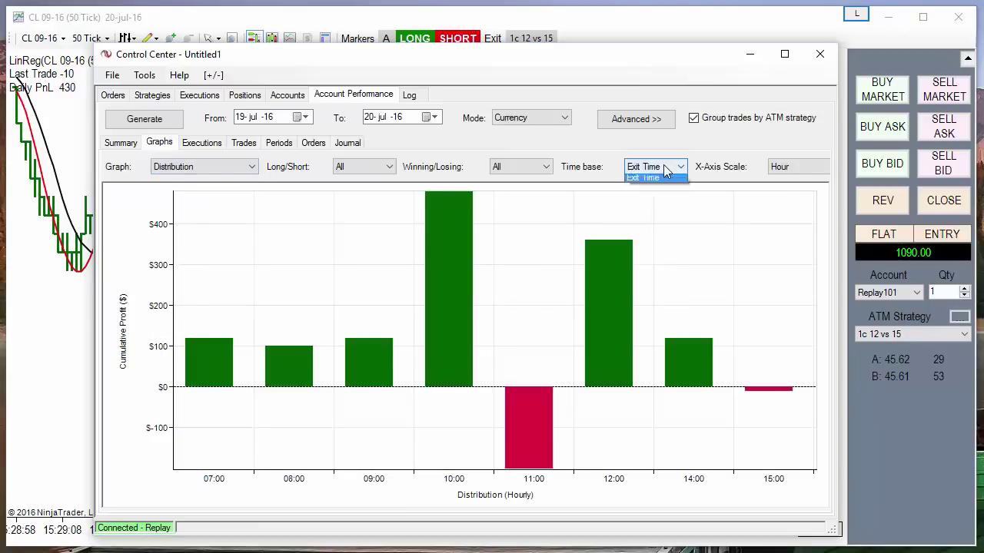
pyautogui.click(644, 180)
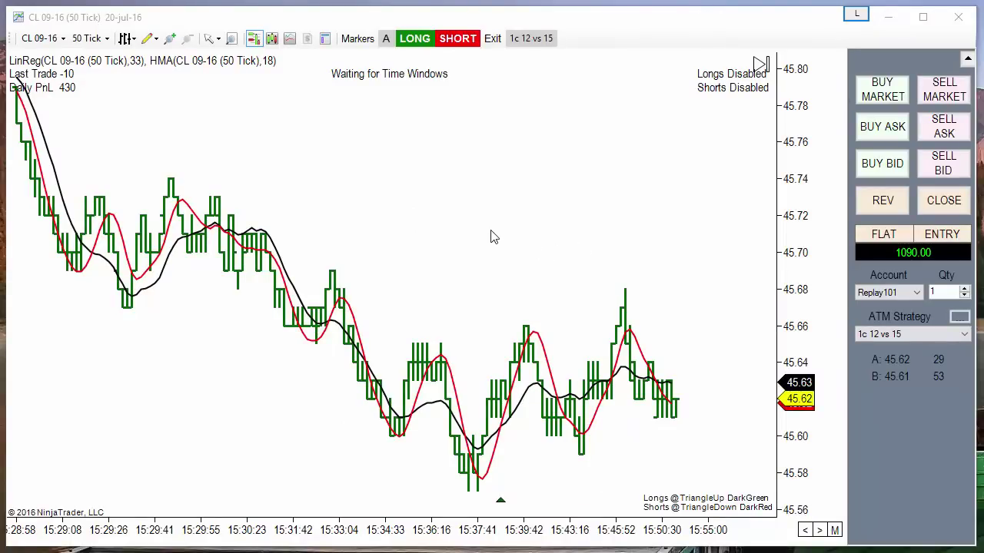
# Save the 50 Tick chart as a template named "MP HMA xo LinReg Slope - CL 50T".
pyautogui.rightClick(313, 155)
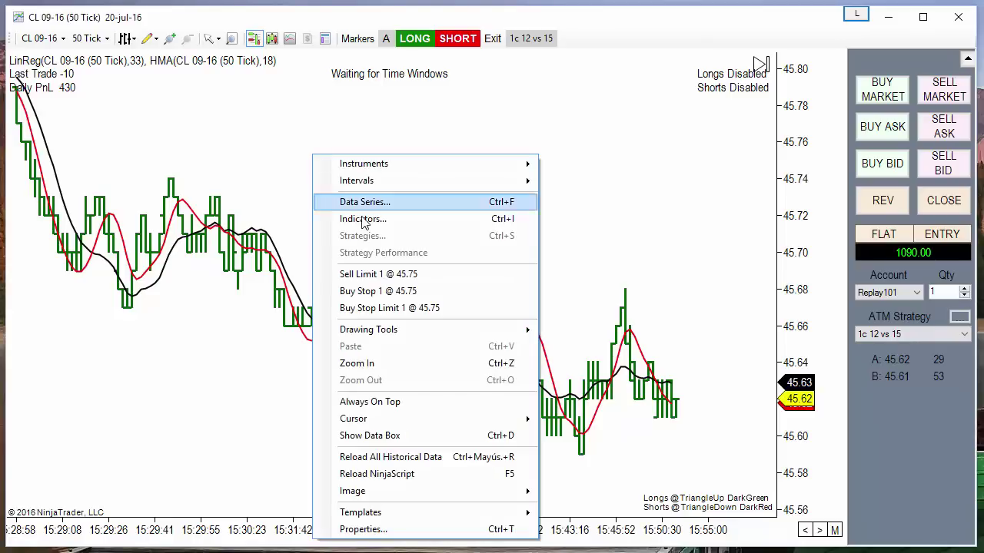
pyautogui.moveTo(521, 518)
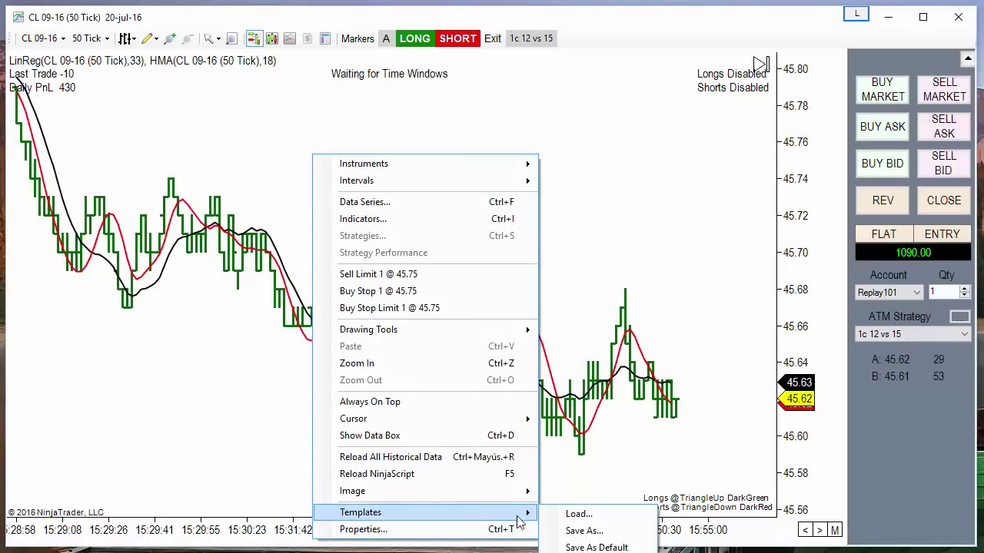
pyautogui.click(606, 533)
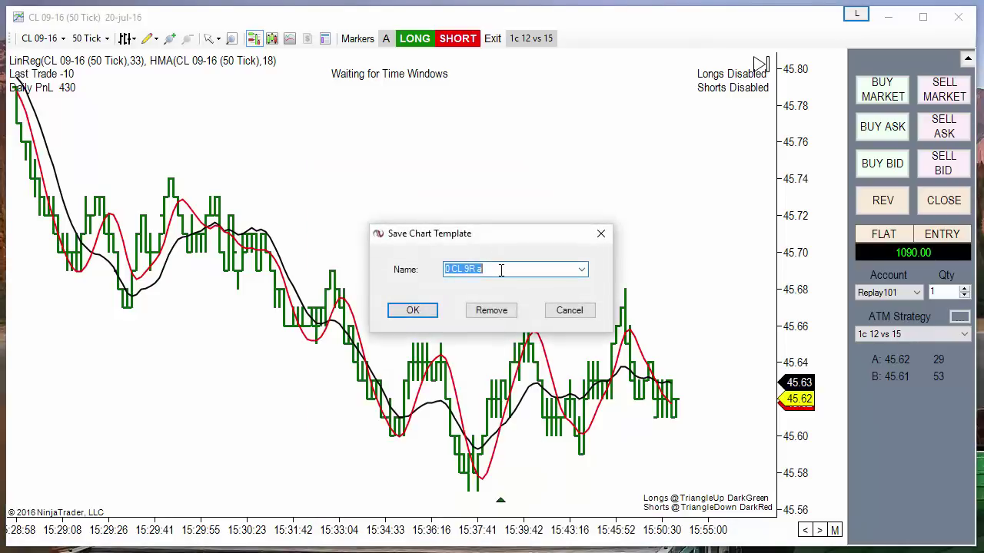
pyautogui.write('MP')
pyautogui.write('HMA xo LinReg')
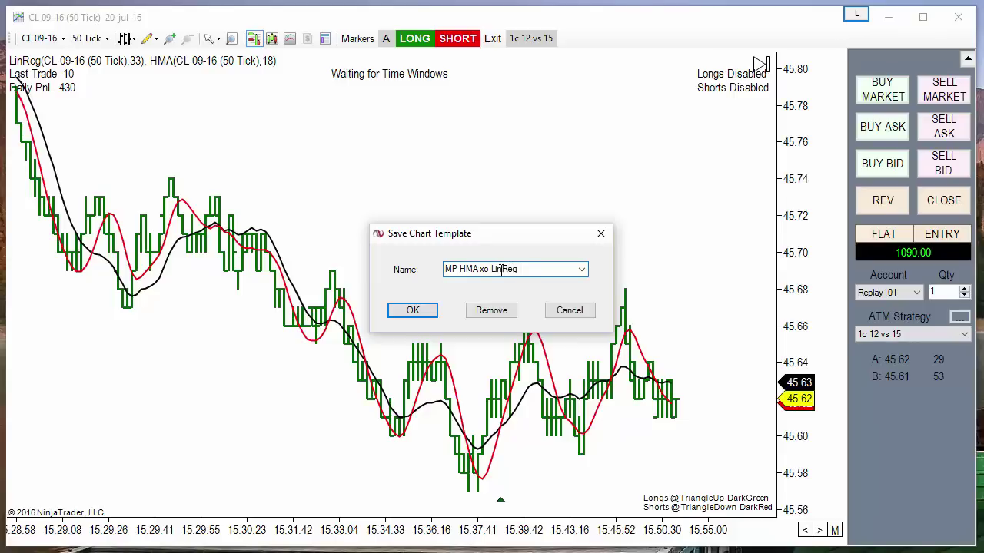
pyautogui.write(' Slope')
pyautogui.write('- CL 50T')
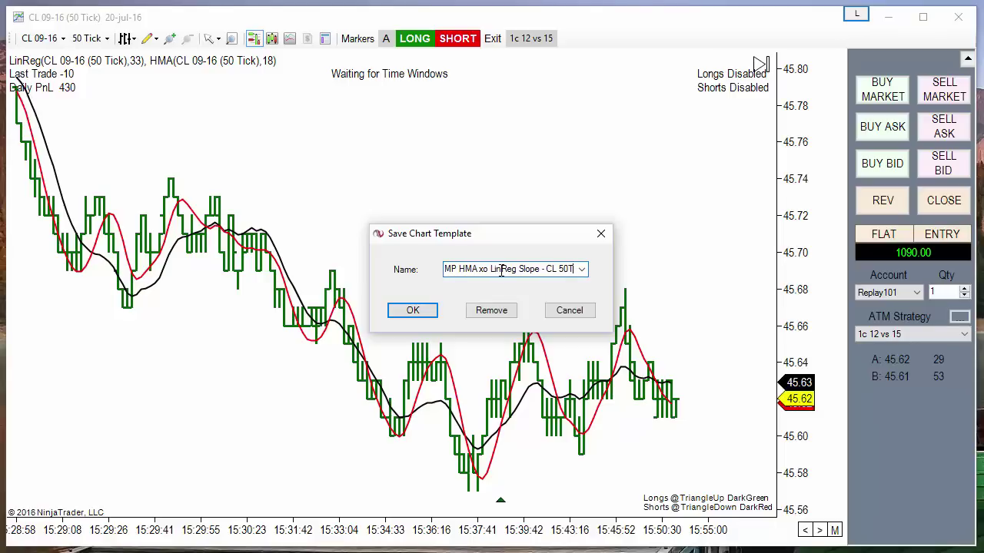
pyautogui.click(410, 319)
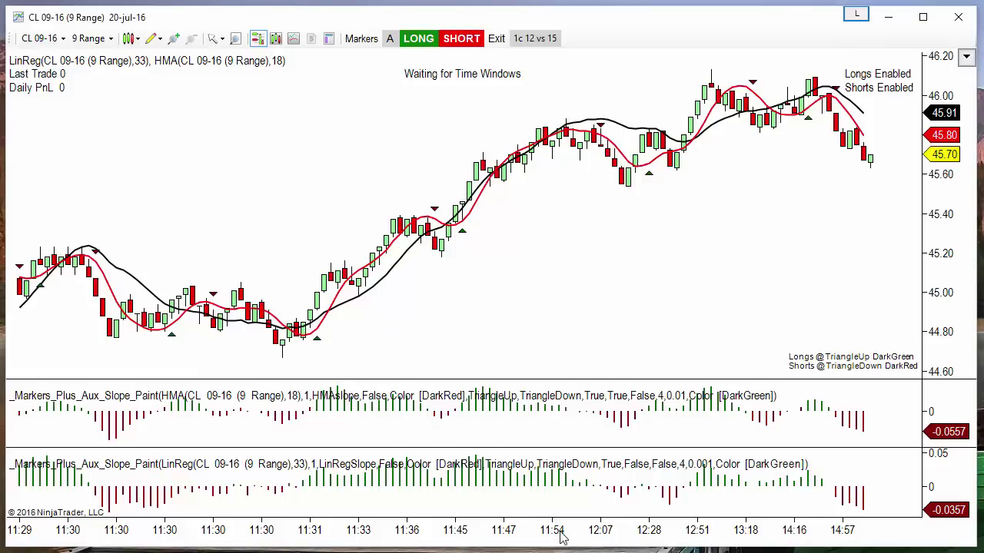
# Inspect the HMA line and the LinReg slope histogram on the CL 09-16 9 Range chart.
pyautogui.moveTo(561, 540); pyautogui.dragTo(517, 539)
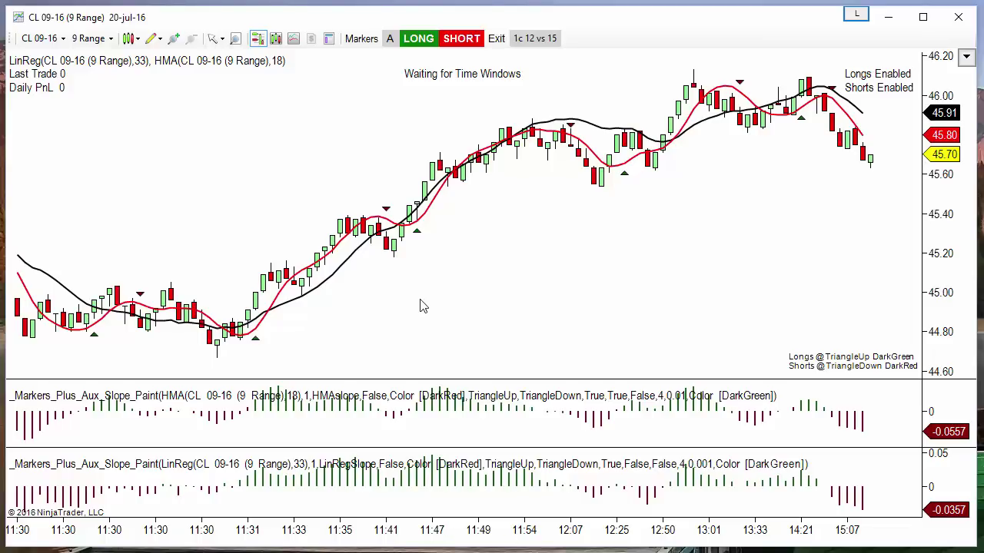
pyautogui.click(330, 289)
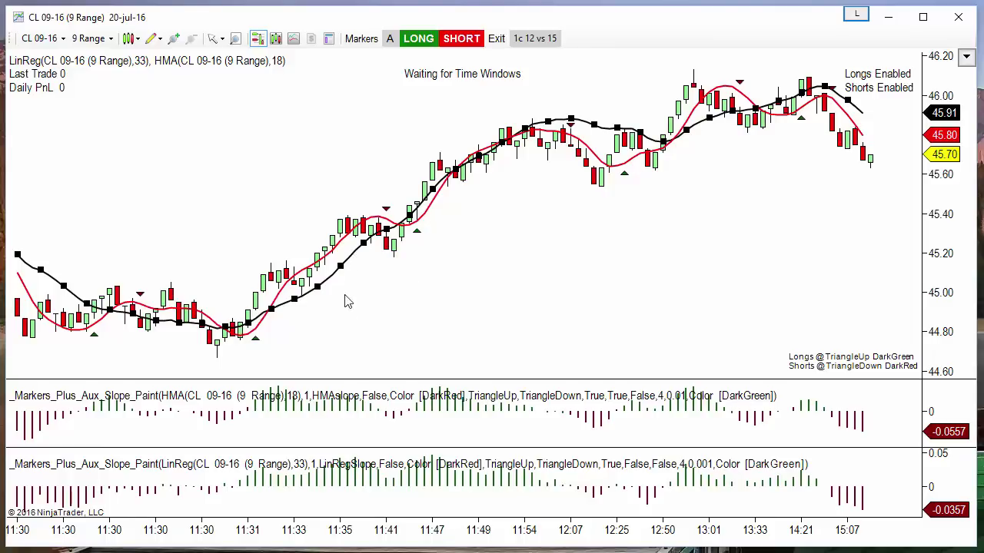
pyautogui.click(367, 332)
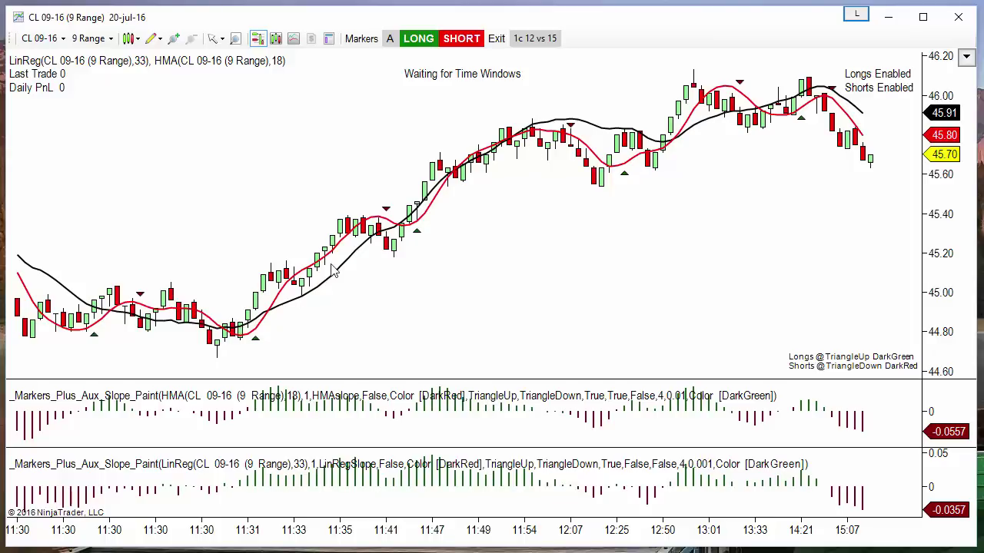
pyautogui.click(333, 482)
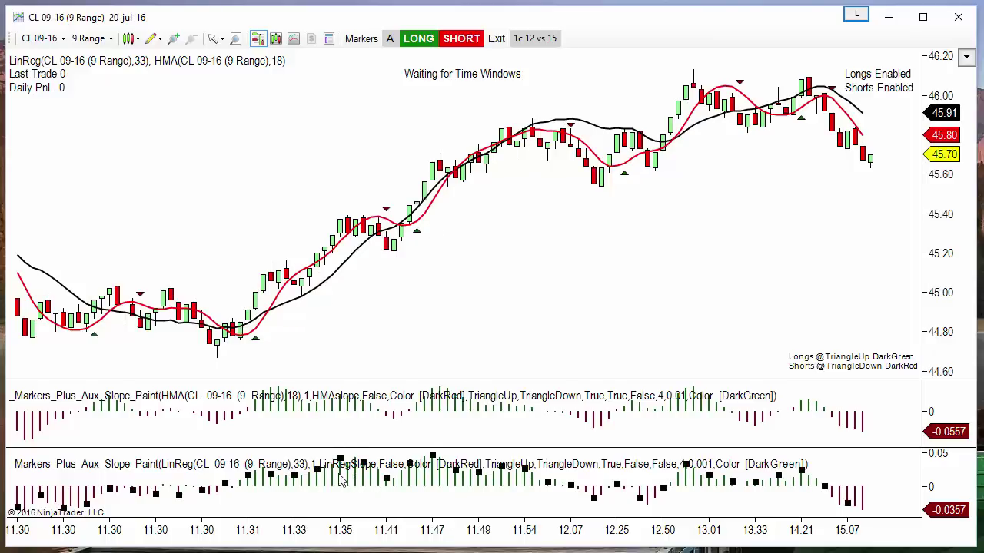
# Review the LinReg slope indicator's parameters and the Markers Plus auxiliary plot filter settings, leaving both unchanged.
pyautogui.doubleClick(337, 480)
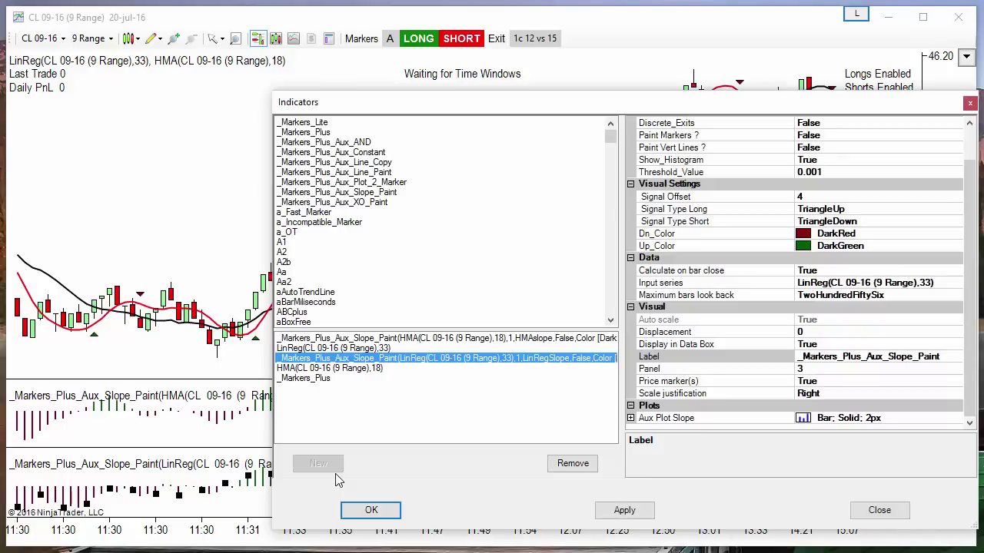
pyautogui.moveTo(576, 111); pyautogui.dragTo(422, 109)
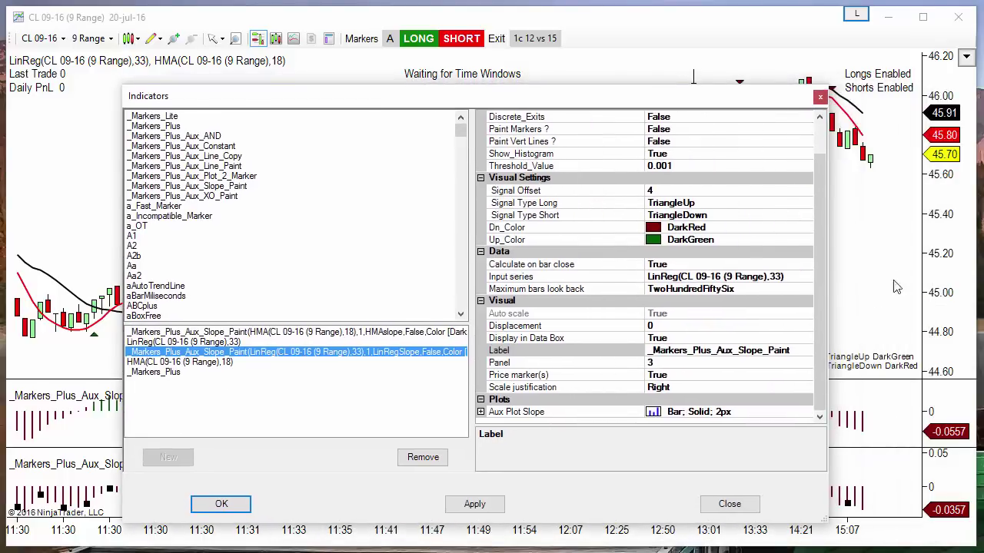
pyautogui.click(810, 300)
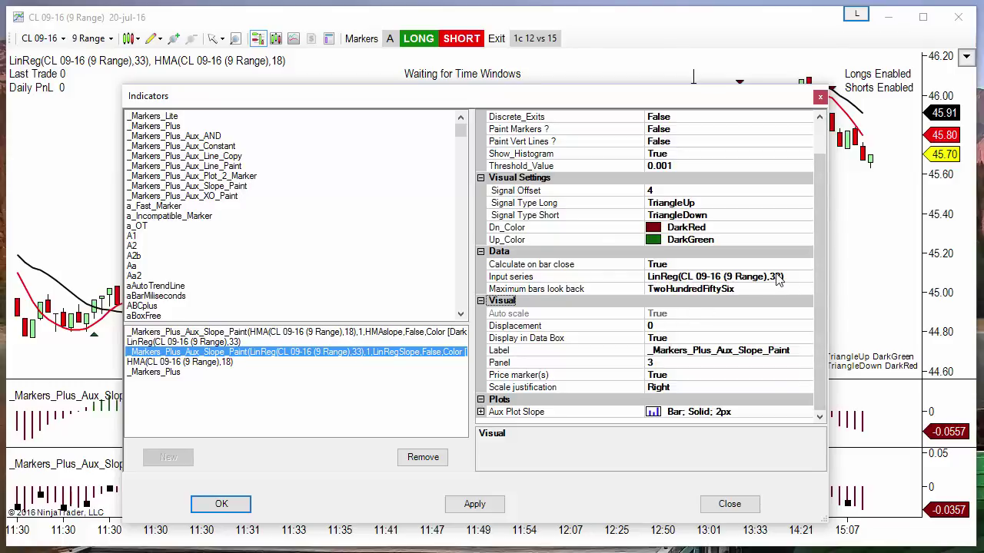
pyautogui.moveTo(818, 294); pyautogui.dragTo(818, 237)
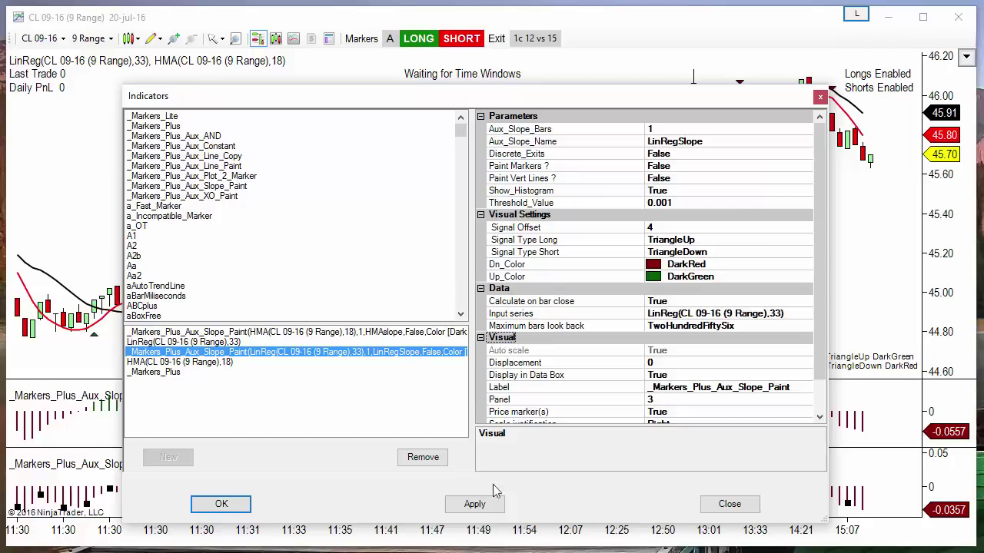
pyautogui.click(156, 374)
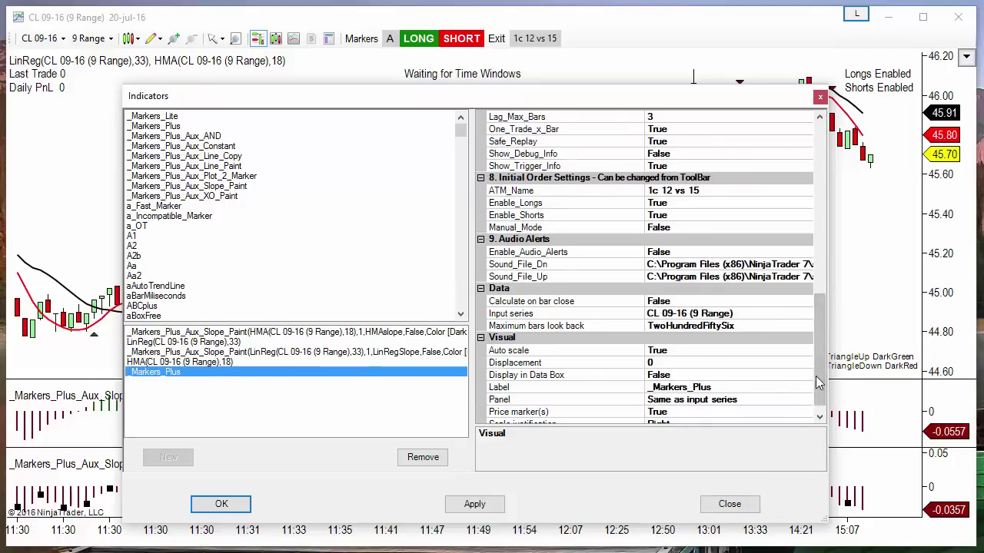
pyautogui.moveTo(822, 357); pyautogui.dragTo(802, 248)
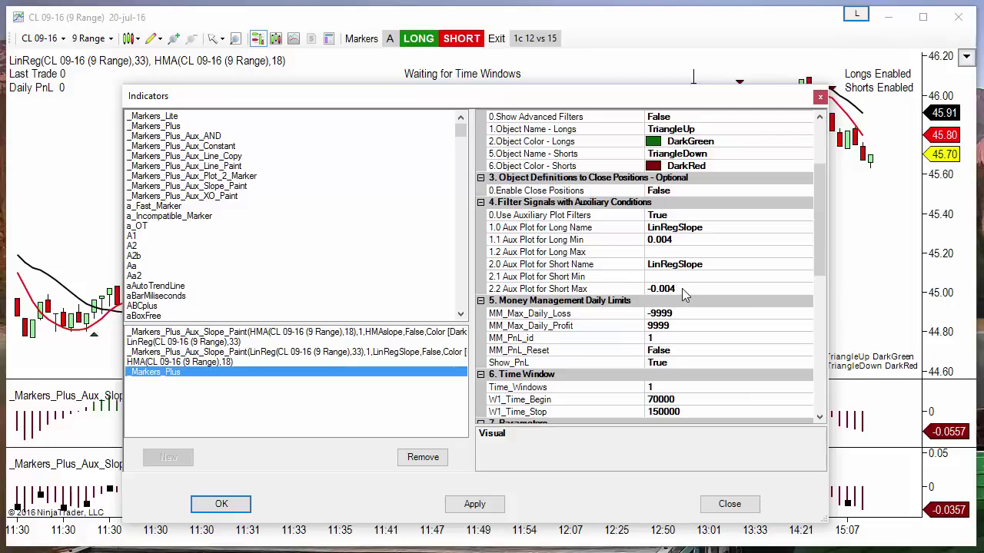
pyautogui.click(738, 508)
# Enlarge the LinReg slope histogram panel and switch the chart cursor to Cross Hair.
pyautogui.moveTo(743, 448); pyautogui.dragTo(735, 412)
pyautogui.moveTo(743, 377); pyautogui.dragTo(744, 279)
pyautogui.moveTo(748, 416); pyautogui.dragTo(746, 340)
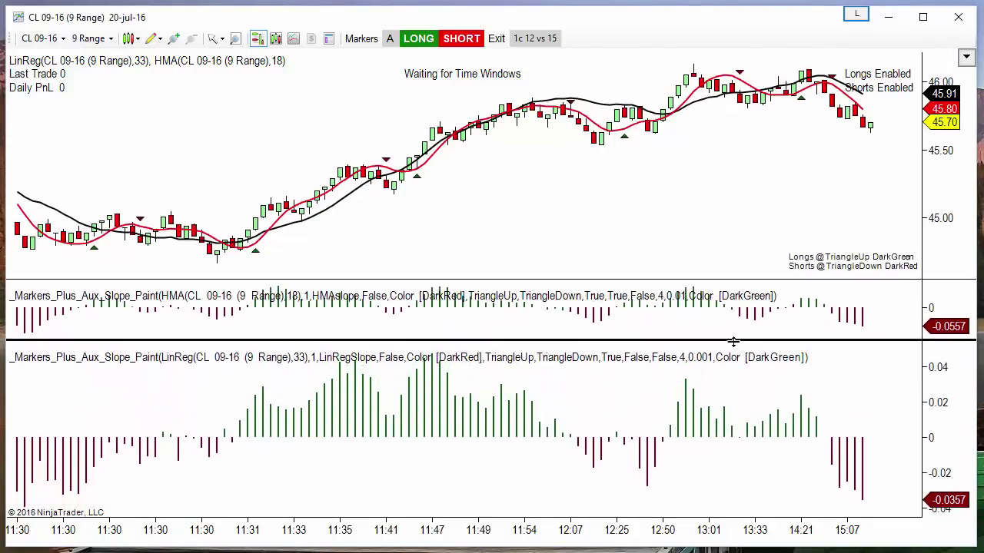
pyautogui.click(217, 39)
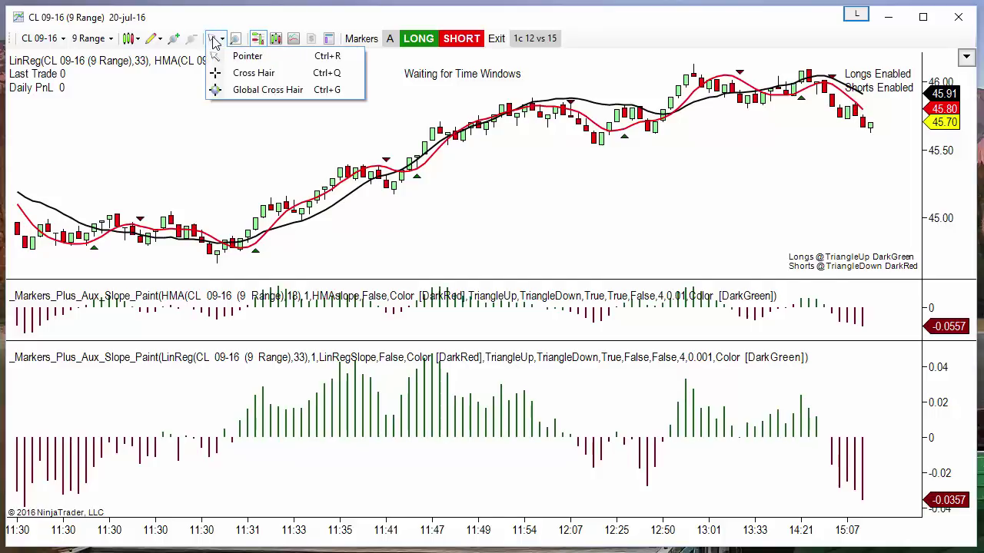
pyautogui.click(230, 74)
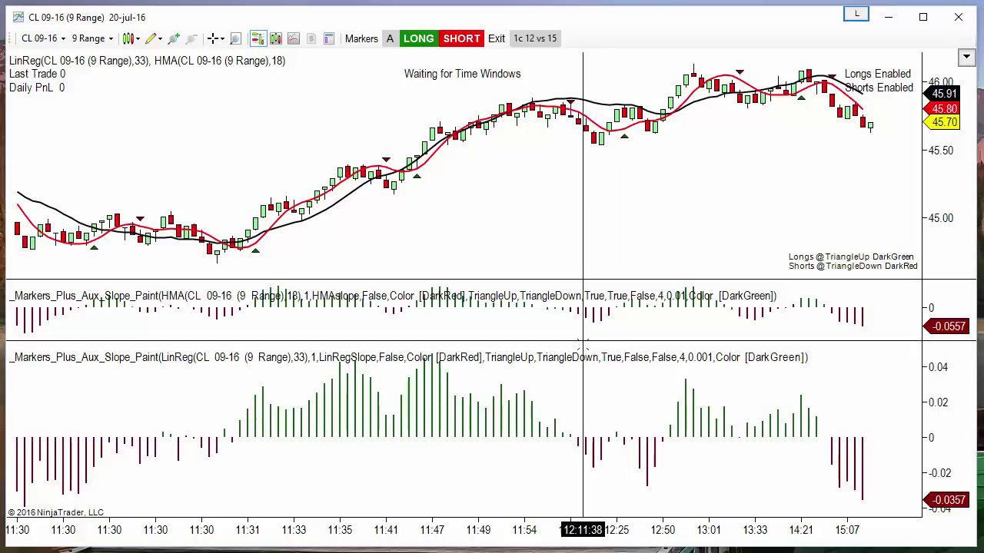
# Even out the two slope panels and read the LinReg slope value at the short marker near 07:52 on 20-jul-16.
pyautogui.moveTo(581, 343); pyautogui.dragTo(582, 406)
pyautogui.scroll(10, 545, 172)
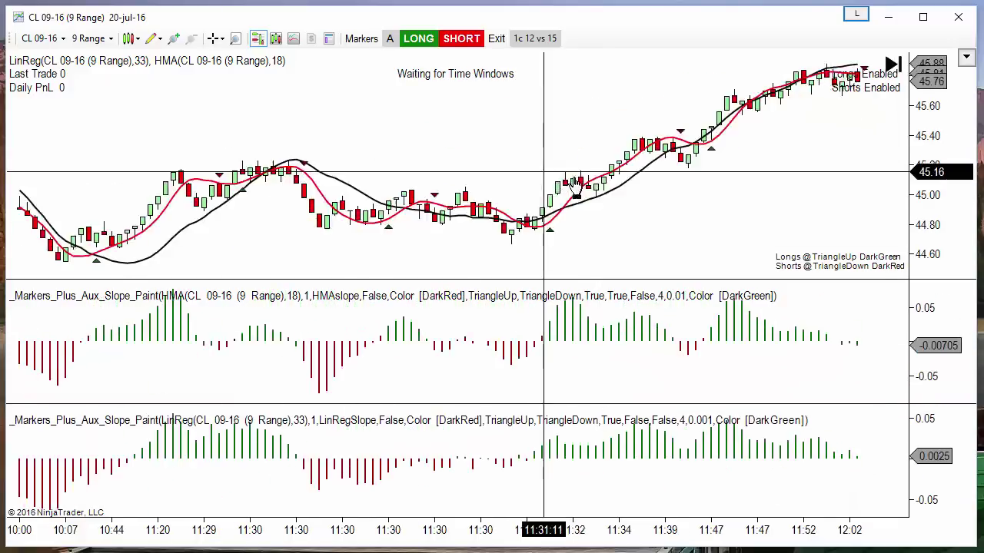
pyautogui.scroll(15, 395, 202)
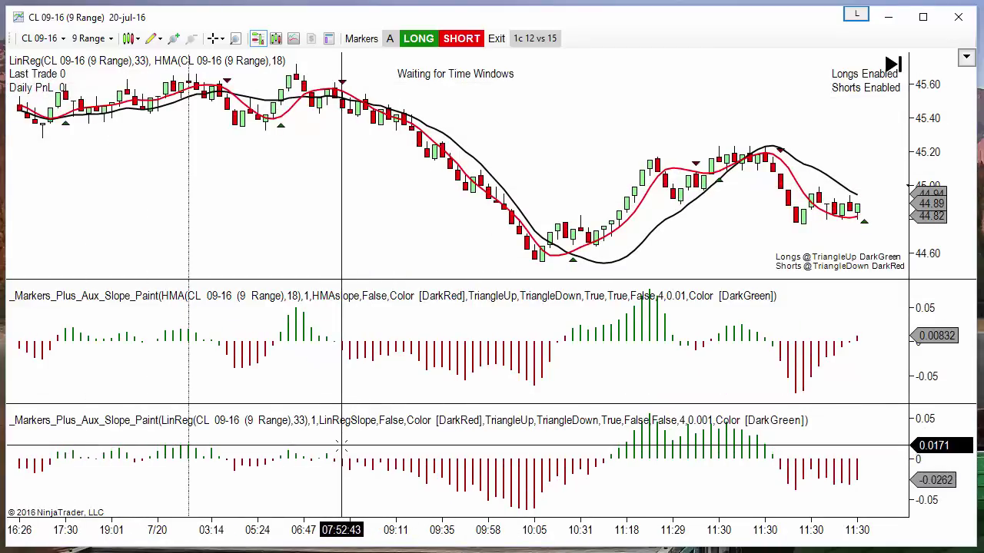
pyautogui.moveTo(342, 446)
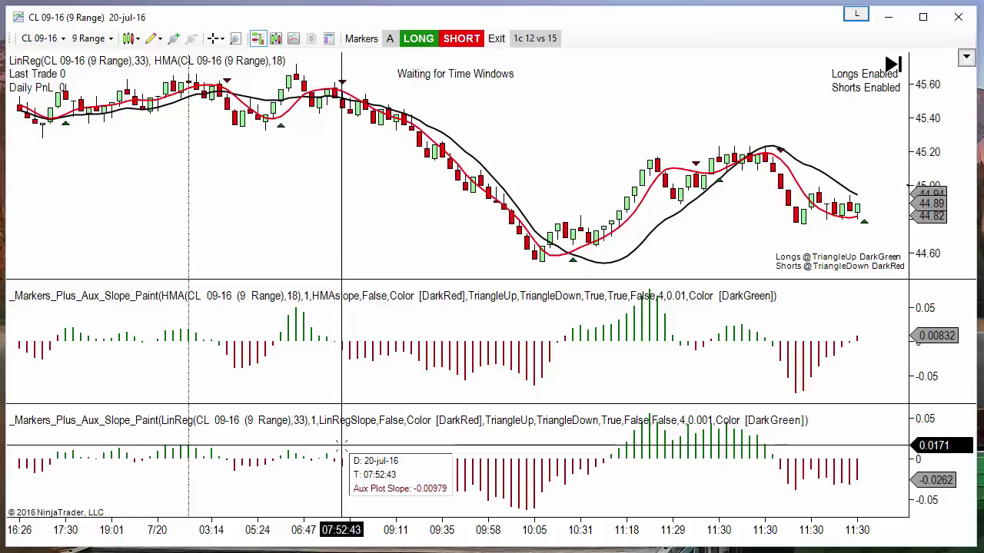
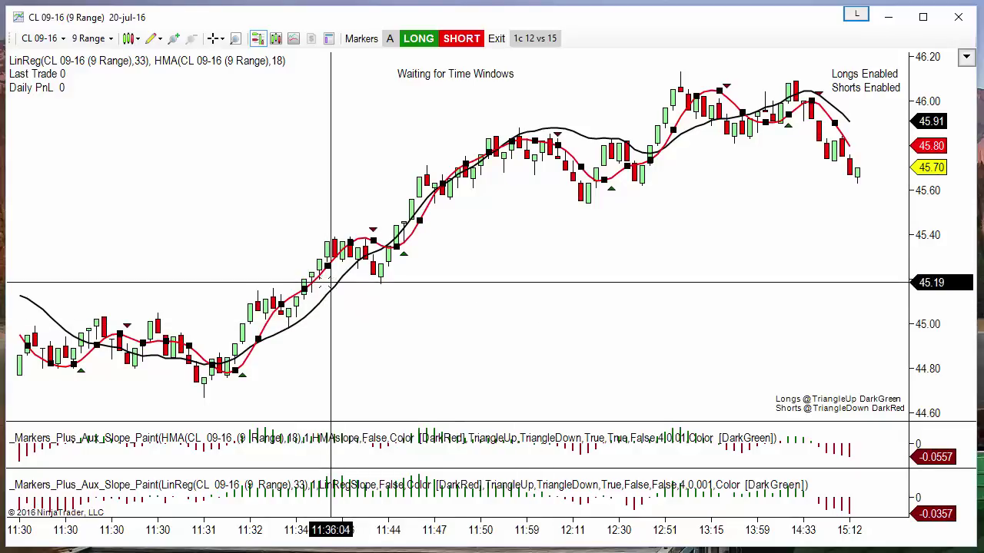
# Check the existing HMA's settings and add a second HMA indicator to the chart's indicator list.
pyautogui.doubleClick(320, 276)
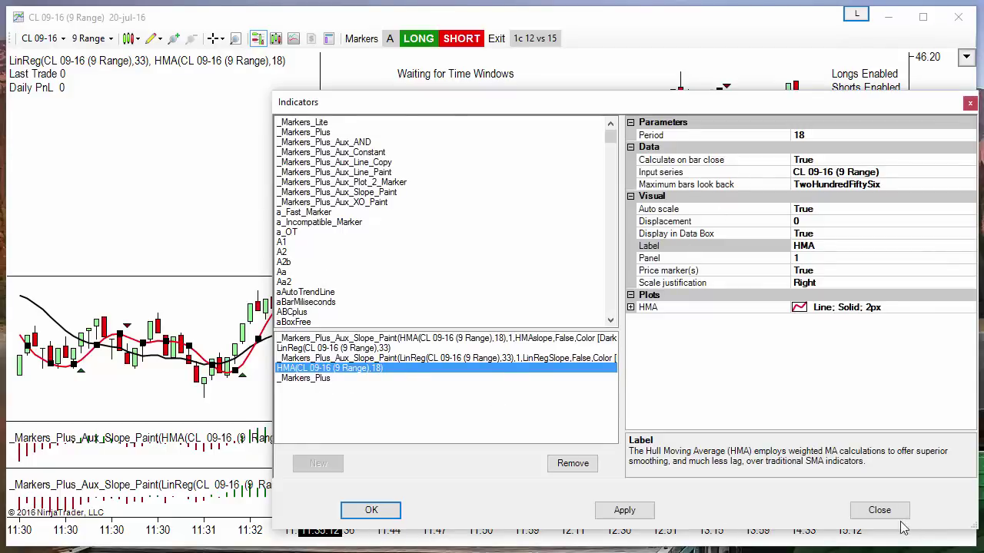
pyautogui.click(879, 510)
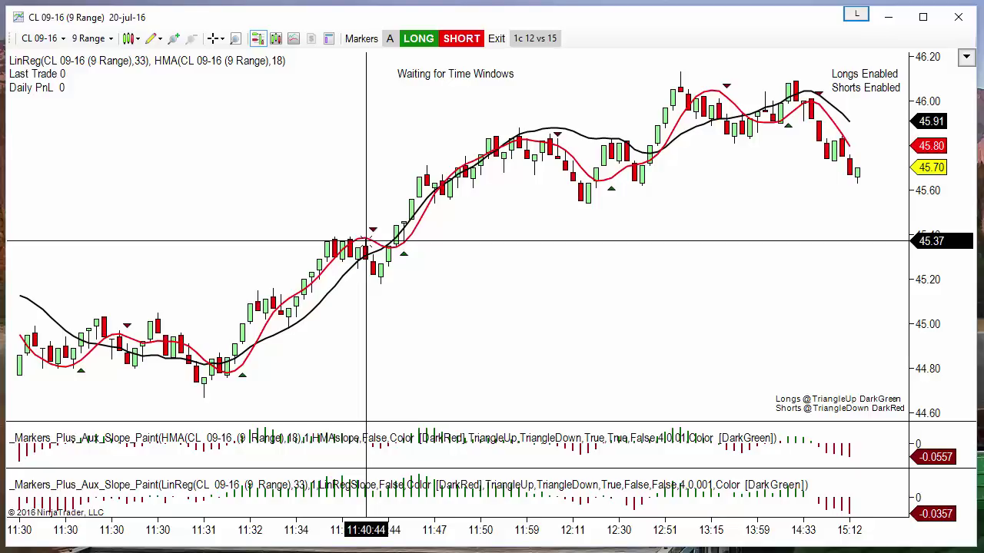
pyautogui.rightClick(291, 120)
pyautogui.click(345, 183)
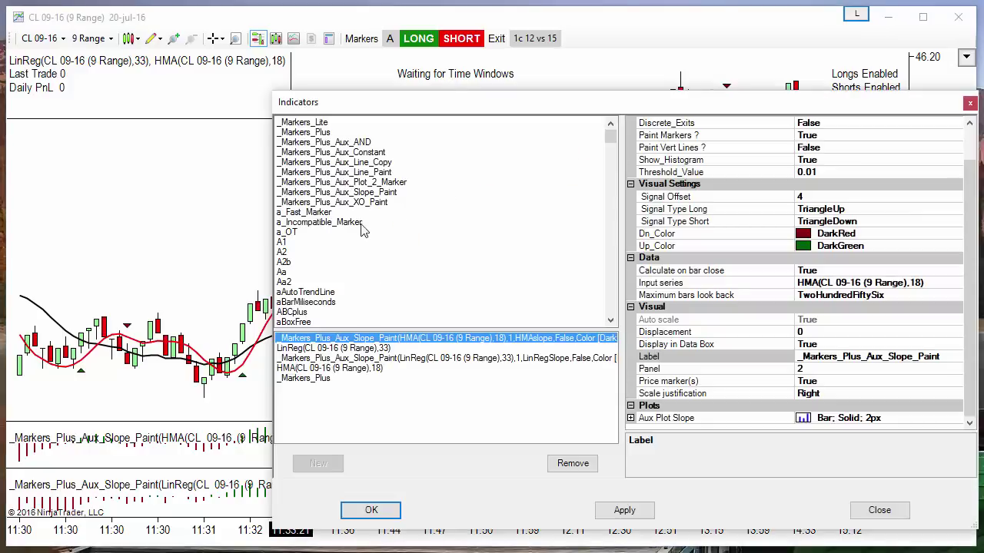
pyautogui.click(332, 192)
pyautogui.press('h')
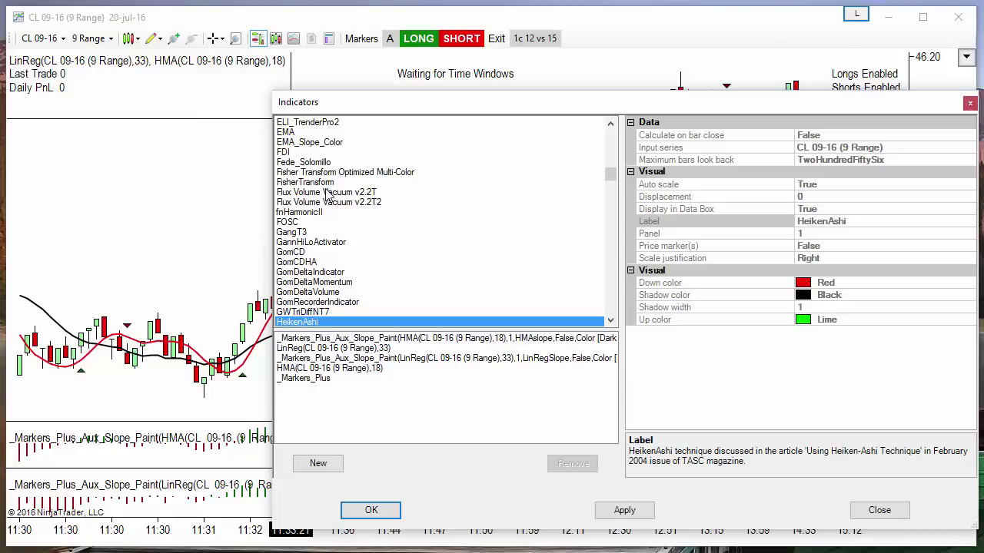
pyautogui.scroll(-2, 379, 209)
pyautogui.click(300, 293)
pyautogui.doubleClick(300, 294)
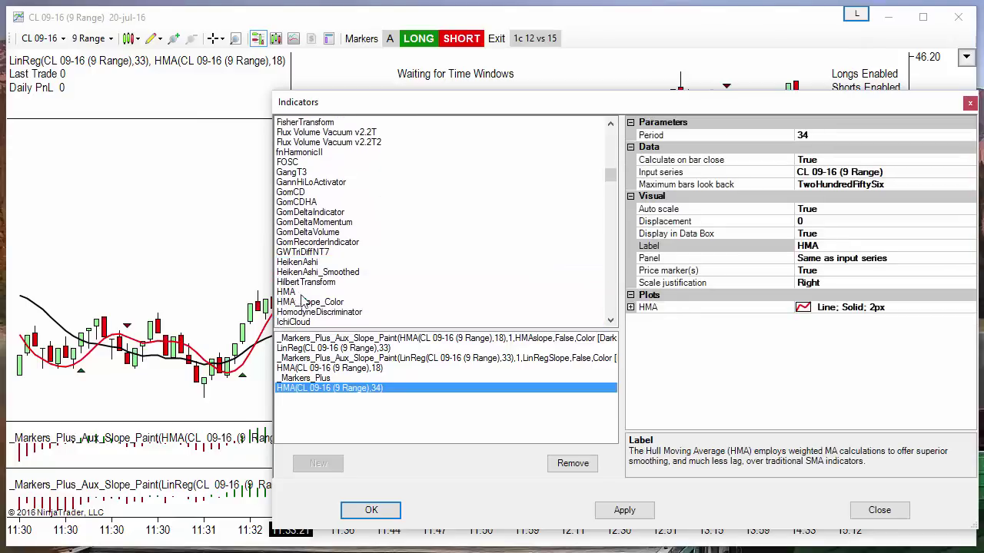
# Set the new HMA's period to 18 and its displacement to 1, and apply it to the chart.
pyautogui.click(312, 370)
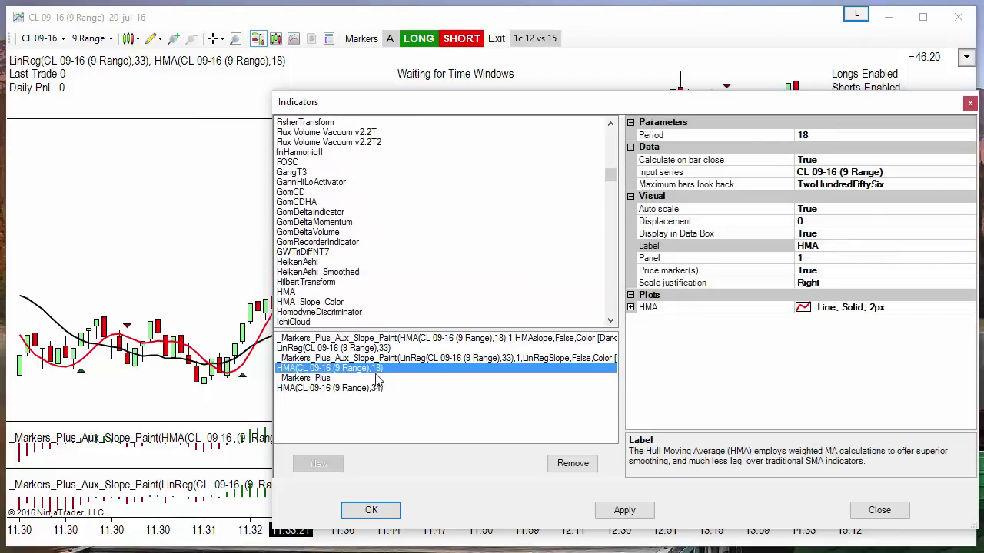
pyautogui.click(354, 389)
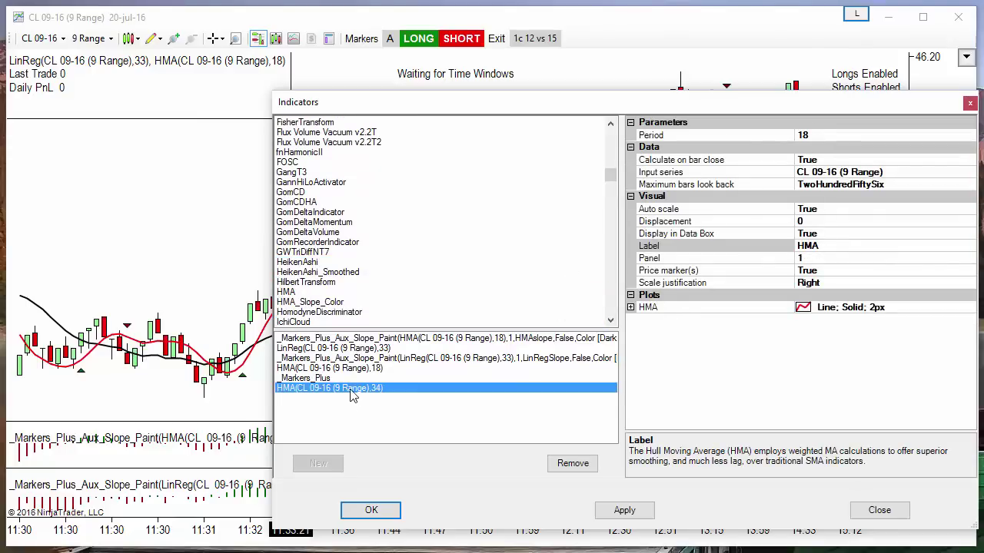
pyautogui.click(832, 134)
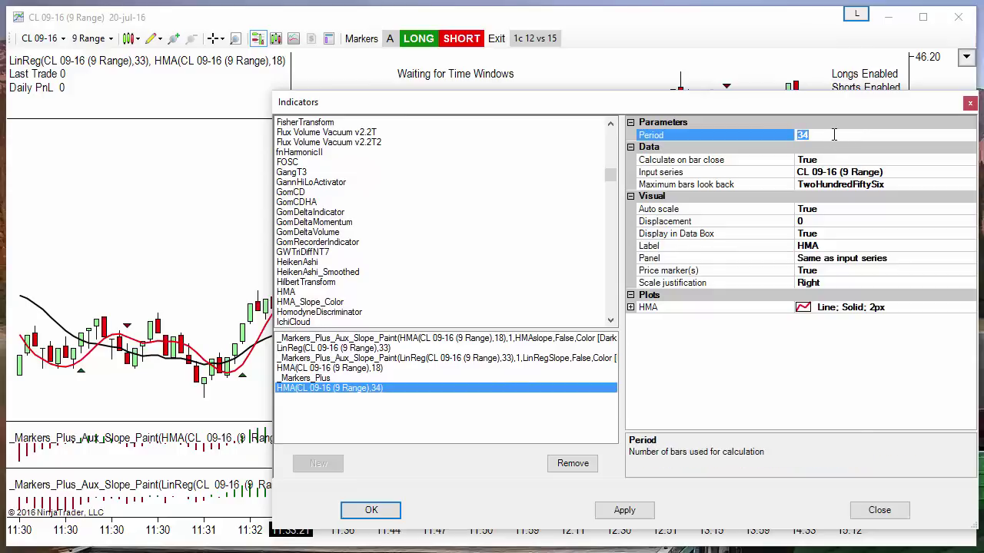
pyautogui.write('18')
pyautogui.click(816, 222)
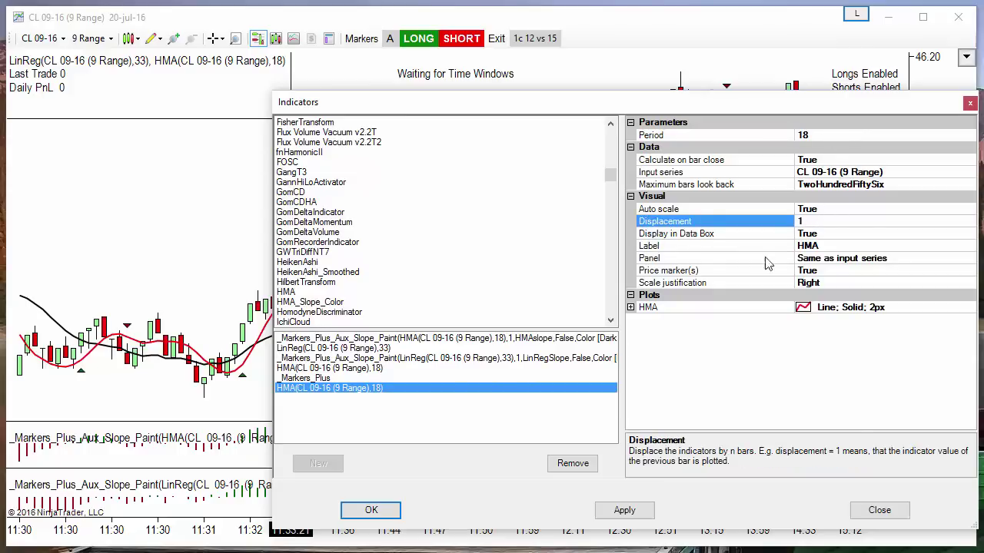
pyautogui.click(372, 509)
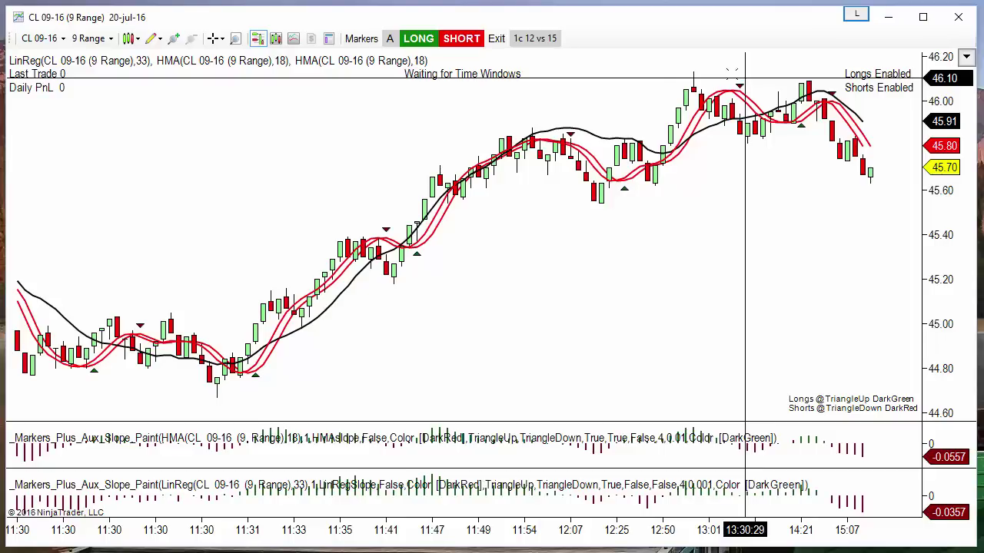
# Try to remove the HMA with displacement 1 from the chart's indicator list.
pyautogui.click(352, 257)
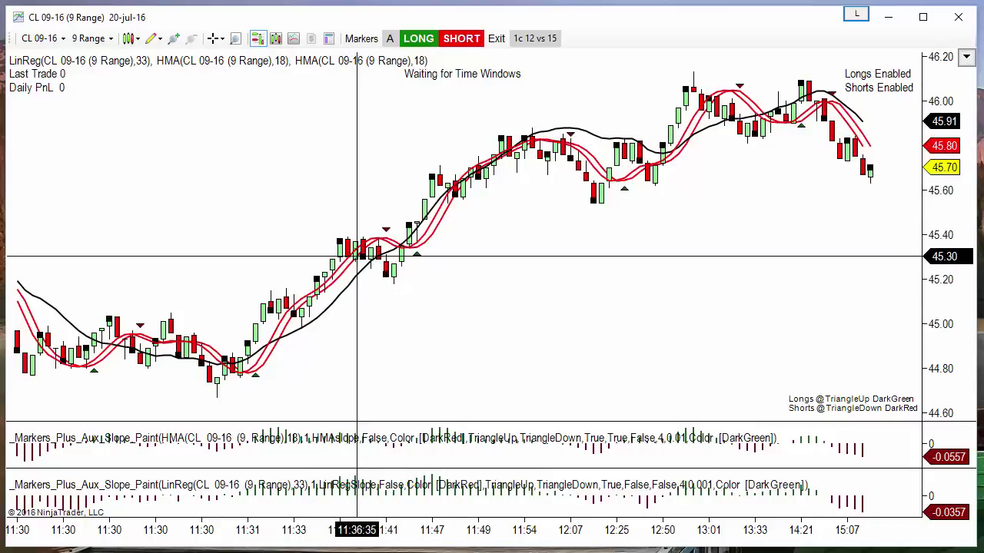
pyautogui.click(376, 237)
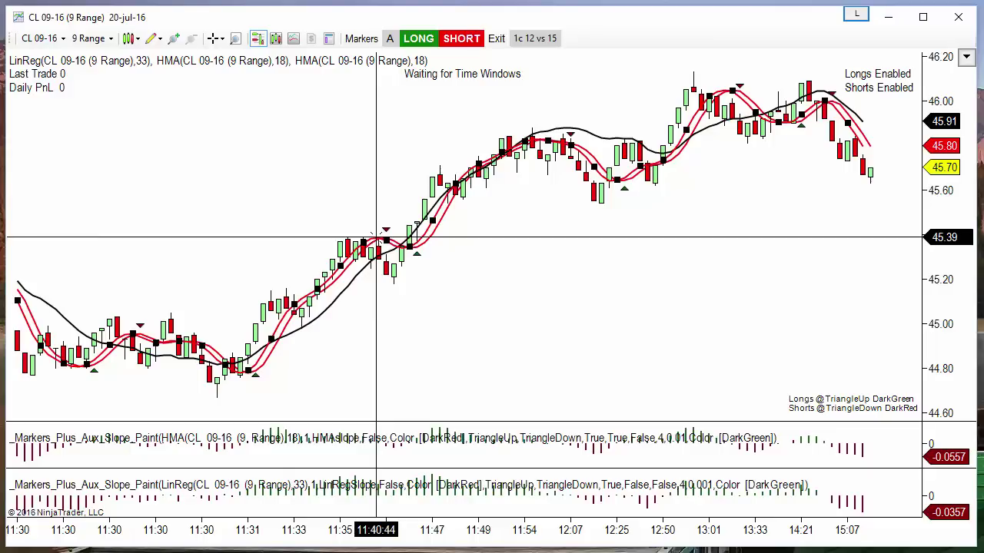
pyautogui.rightClick(257, 156)
pyautogui.click(195, 93)
pyautogui.rightClick(195, 94)
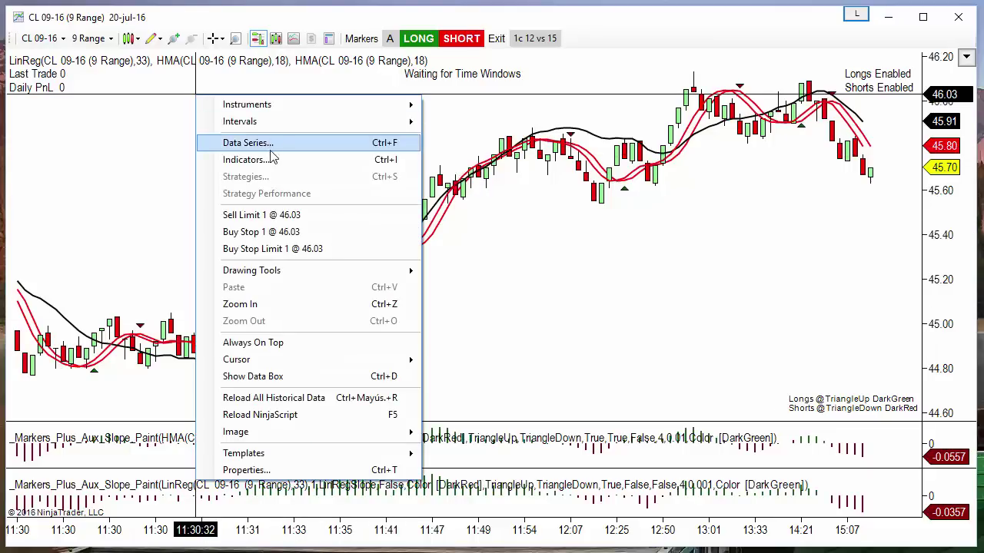
pyautogui.click(271, 160)
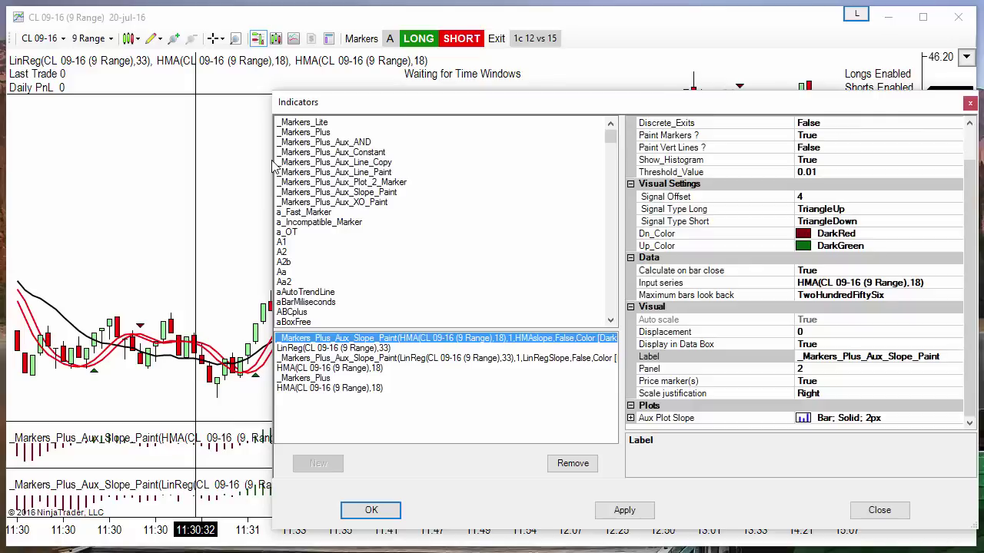
pyautogui.click(319, 391)
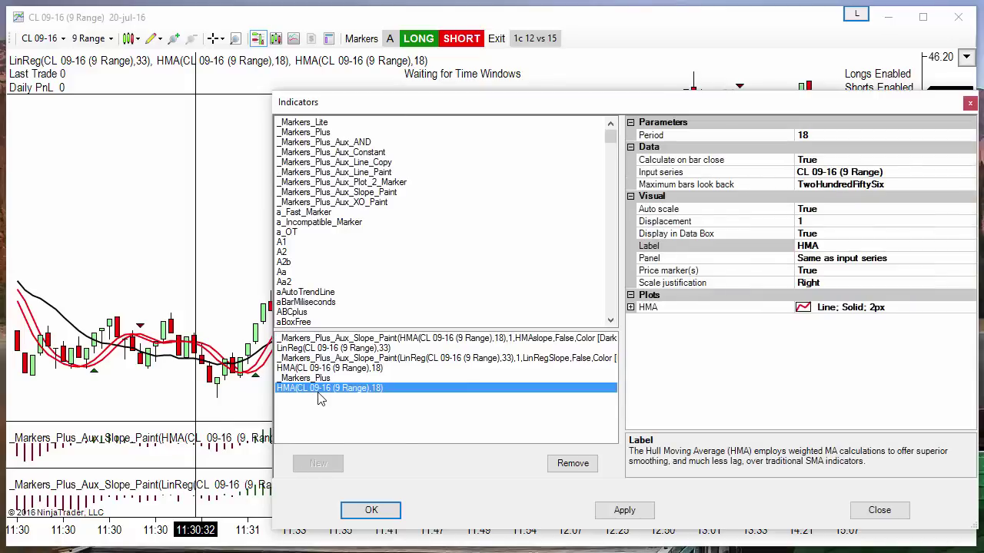
pyautogui.click(575, 464)
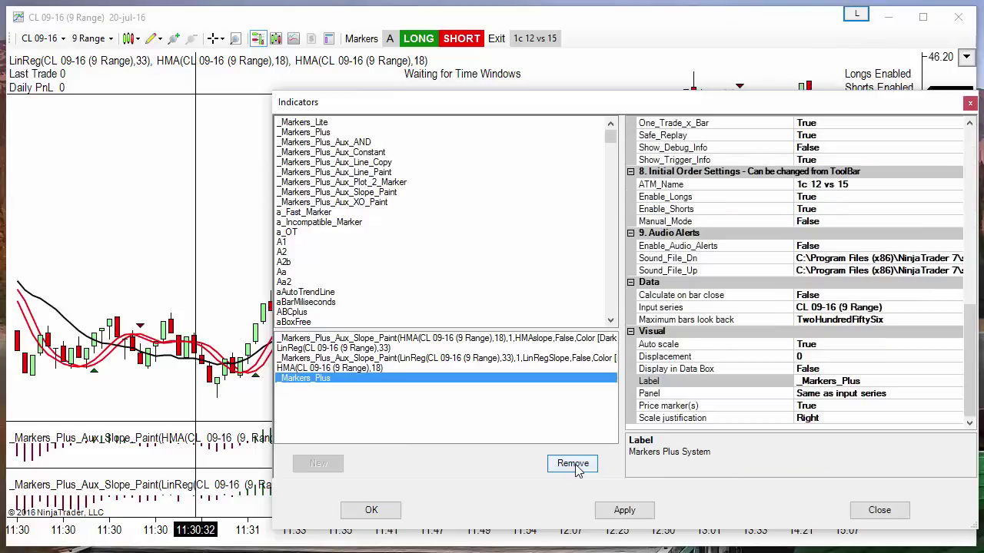
# Check the LinReg and HMA slope paint parameters, including the HMA slope's threshold value, and leave the indicator settings without applying.
pyautogui.click(397, 359)
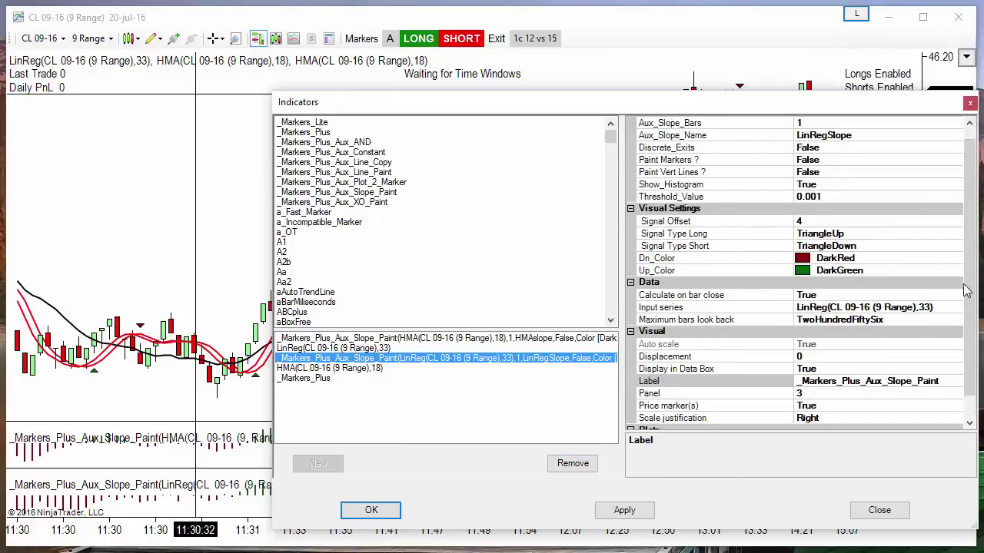
pyautogui.click(297, 340)
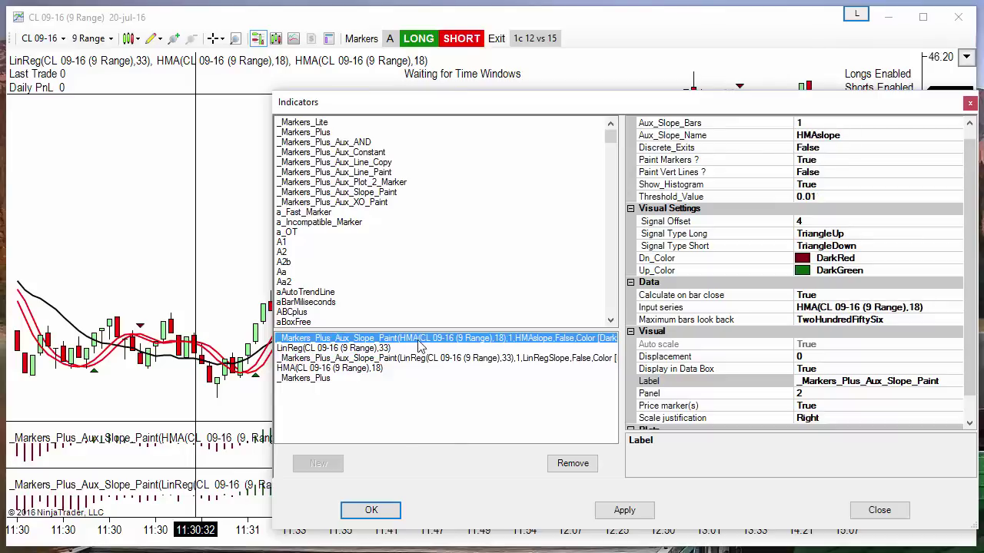
pyautogui.moveTo(972, 259); pyautogui.dragTo(979, 209)
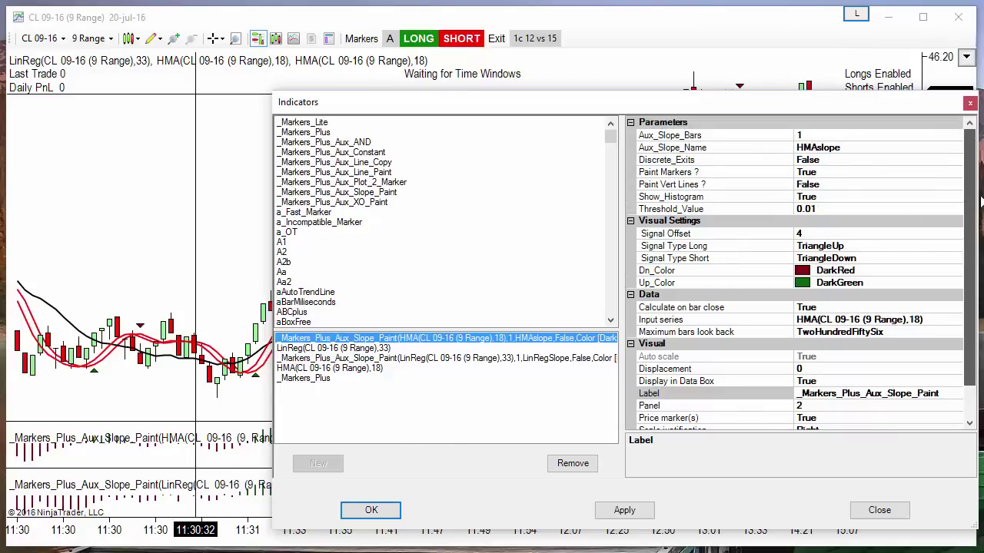
pyautogui.click(826, 209)
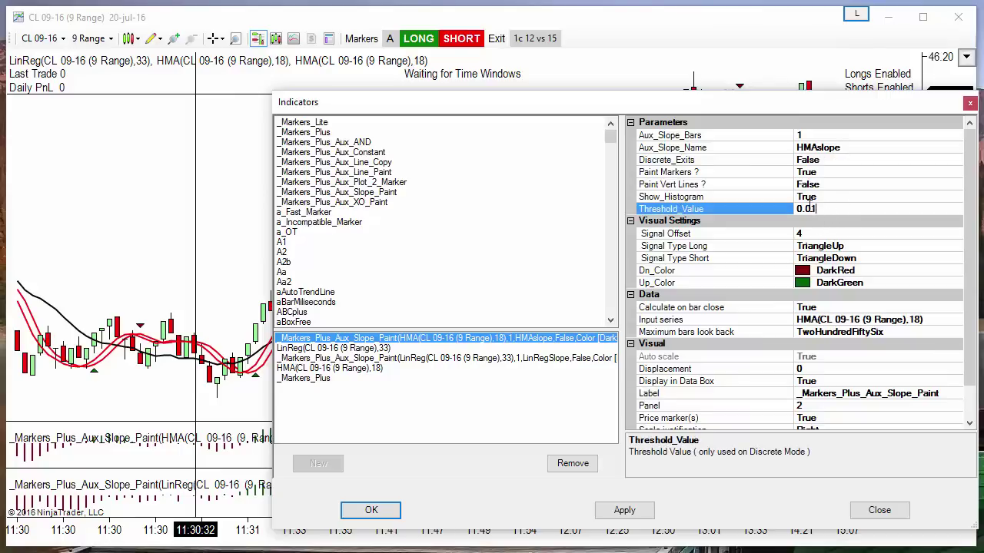
pyautogui.click(880, 510)
# Enlarge the HMA slope histogram panel, collapse the LinReg slope panel, and examine the HMA slope over a longer range of bars.
pyautogui.moveTo(629, 469); pyautogui.dragTo(629, 509)
pyautogui.moveTo(631, 399); pyautogui.dragTo(643, 318)
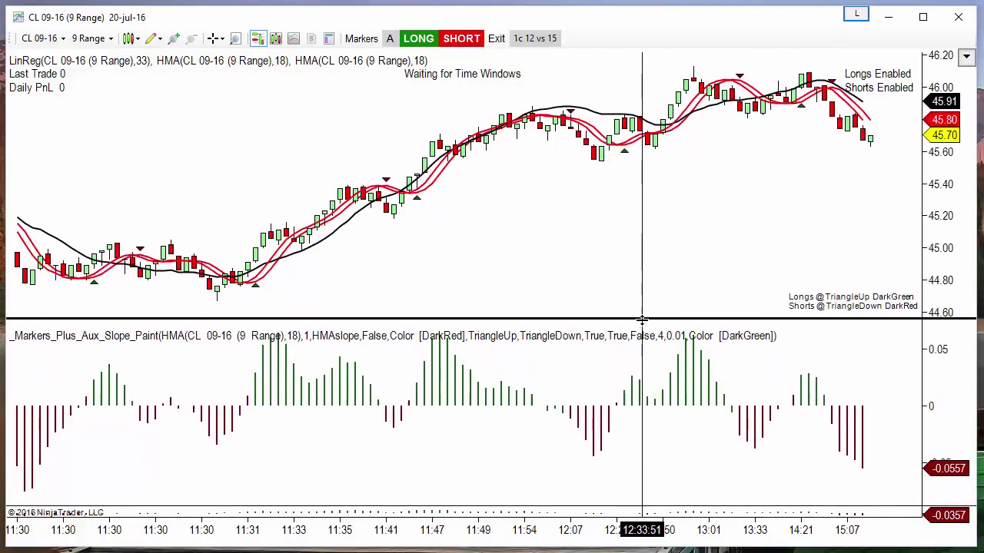
pyautogui.scroll(-2, 628, 459)
pyautogui.scroll(-4, 628, 460)
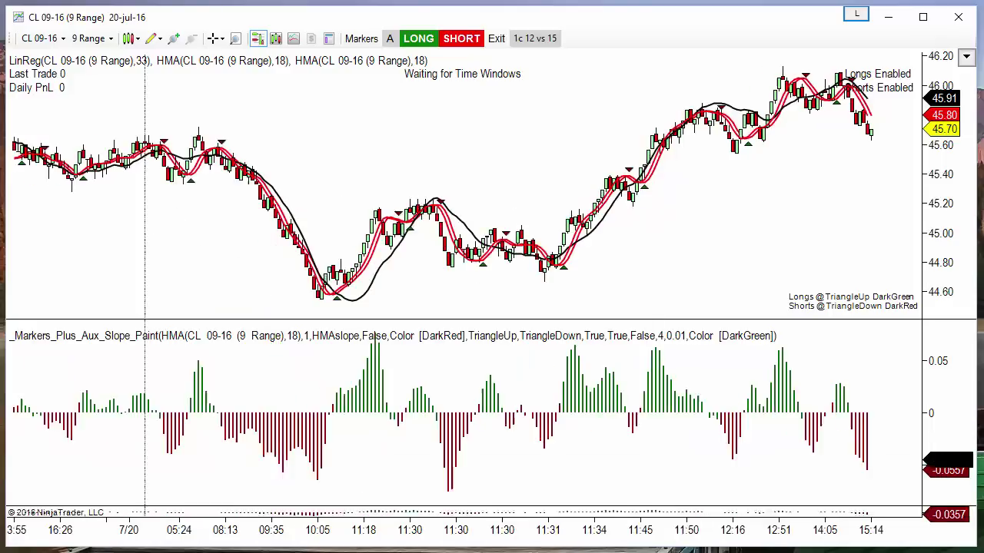
# Remove the 18-period HMA with displacement 0 from the chart's indicators and apply the change.
pyautogui.middleClick(847, 403)
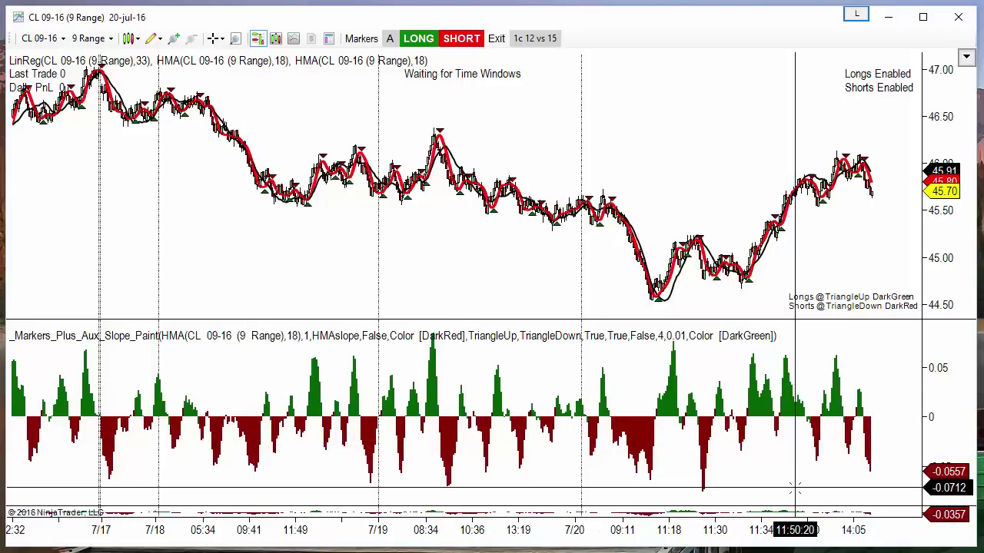
pyautogui.scroll(5, 812, 500)
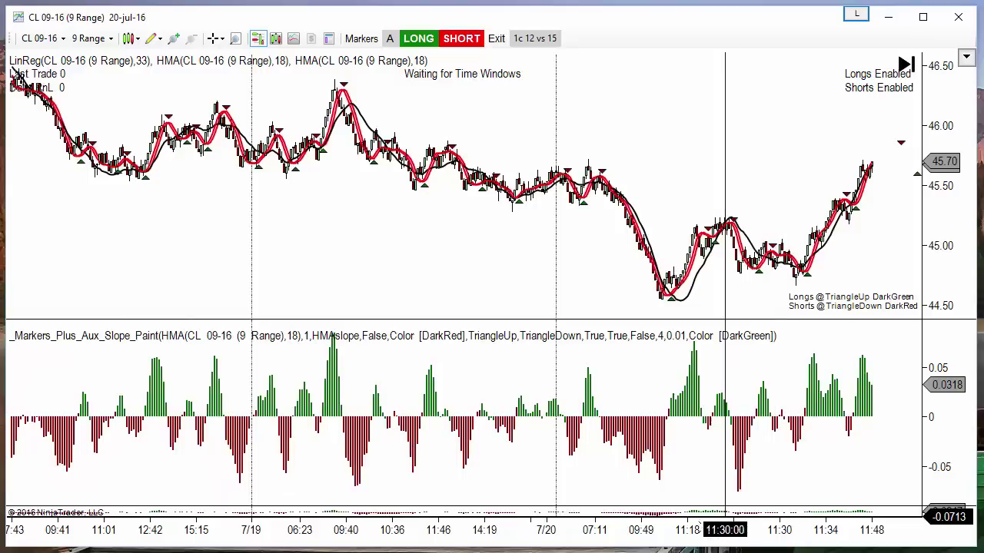
pyautogui.scroll(4, 739, 507)
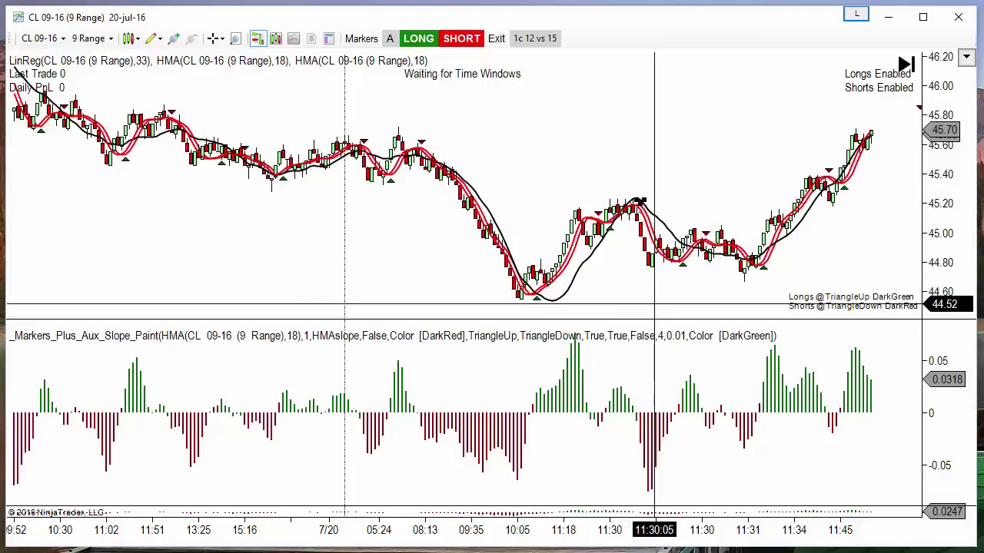
pyautogui.rightClick(556, 170)
pyautogui.click(611, 237)
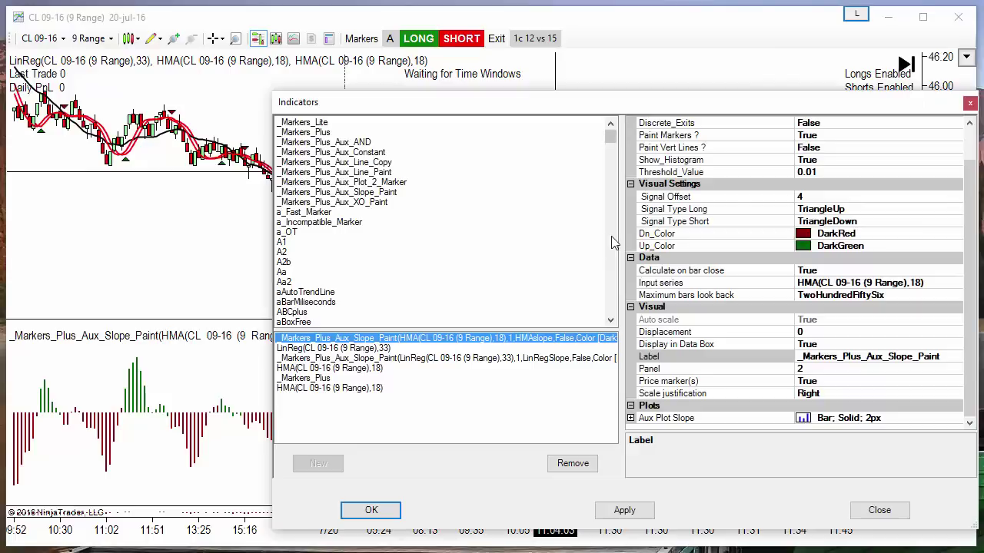
pyautogui.click(304, 370)
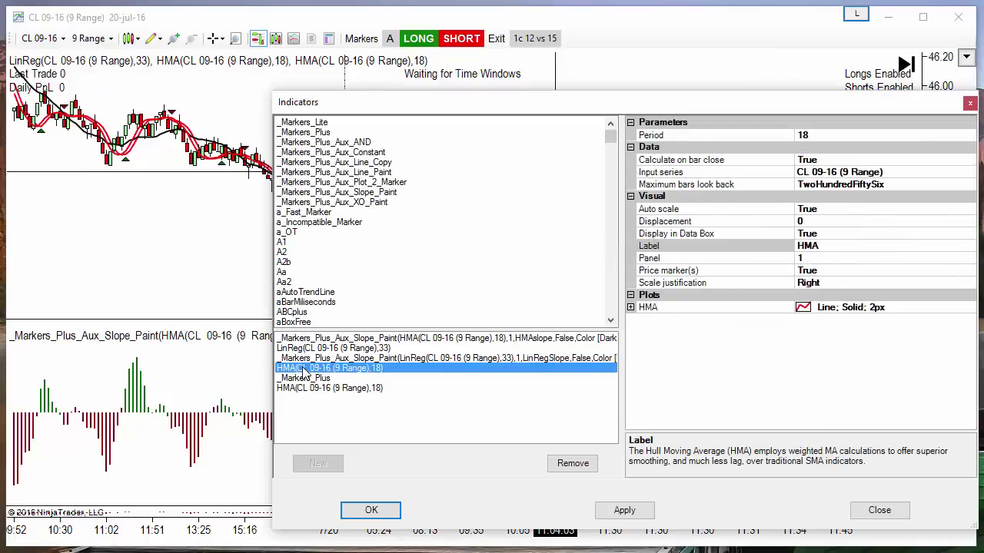
pyautogui.click(571, 464)
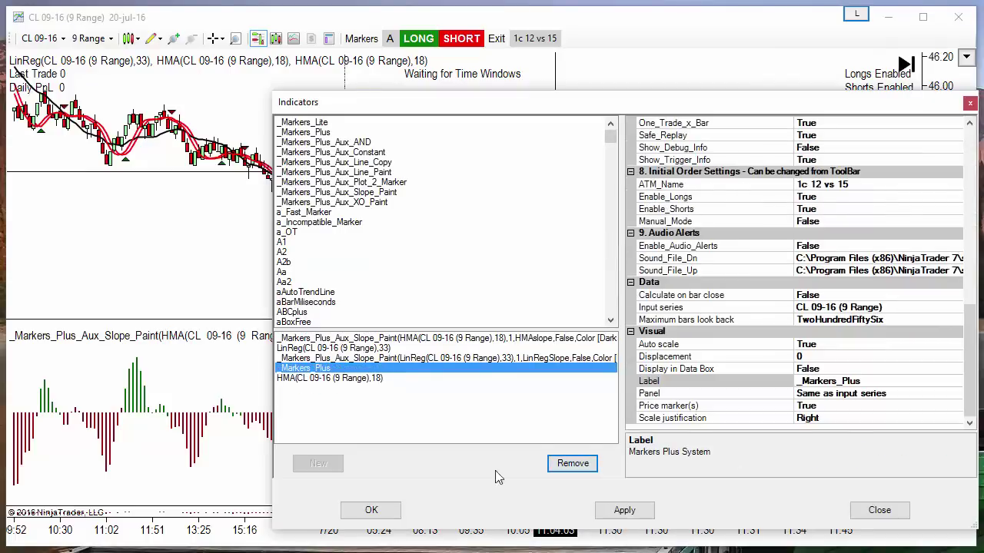
pyautogui.click(371, 510)
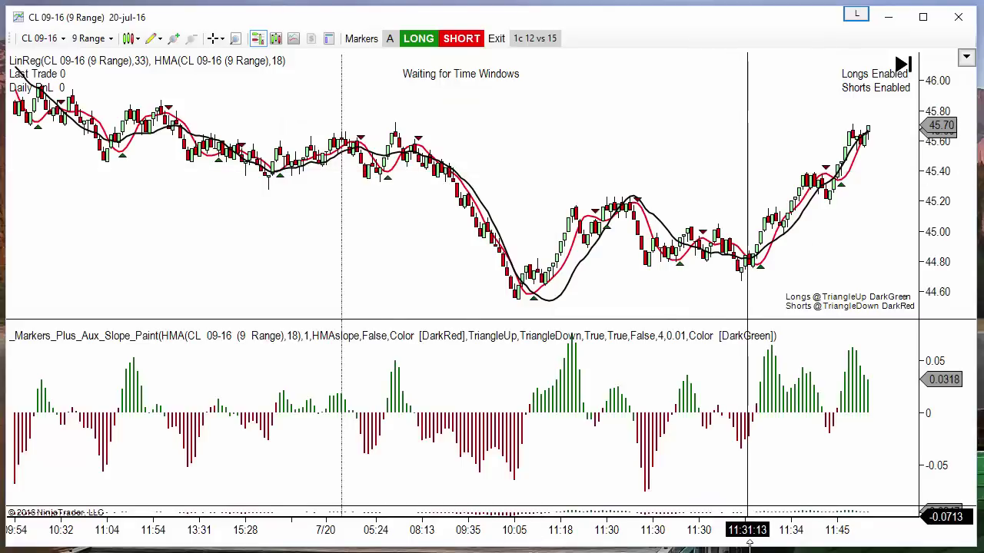
# Examine the signal triangles around 11:30 up close and compare them with the HMA slope histogram bars below.
pyautogui.moveTo(689, 540); pyautogui.dragTo(259, 540)
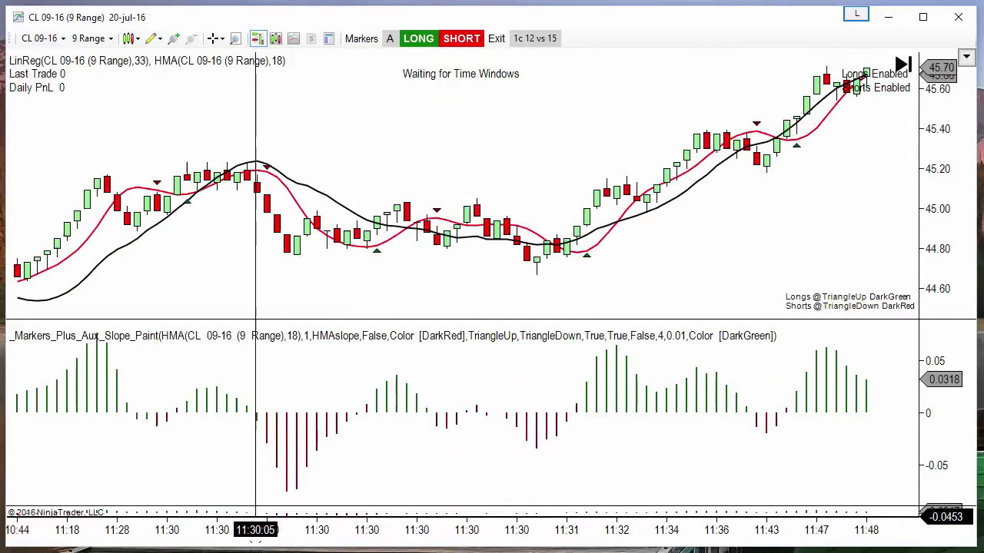
pyautogui.scroll(3, 643, 165)
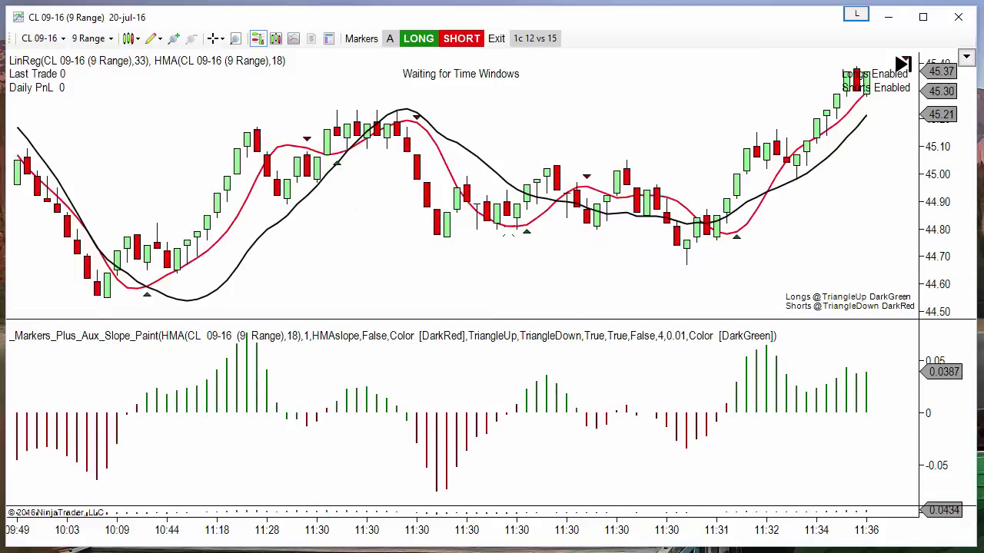
pyautogui.middleClick(525, 231)
pyautogui.middleClick(525, 230)
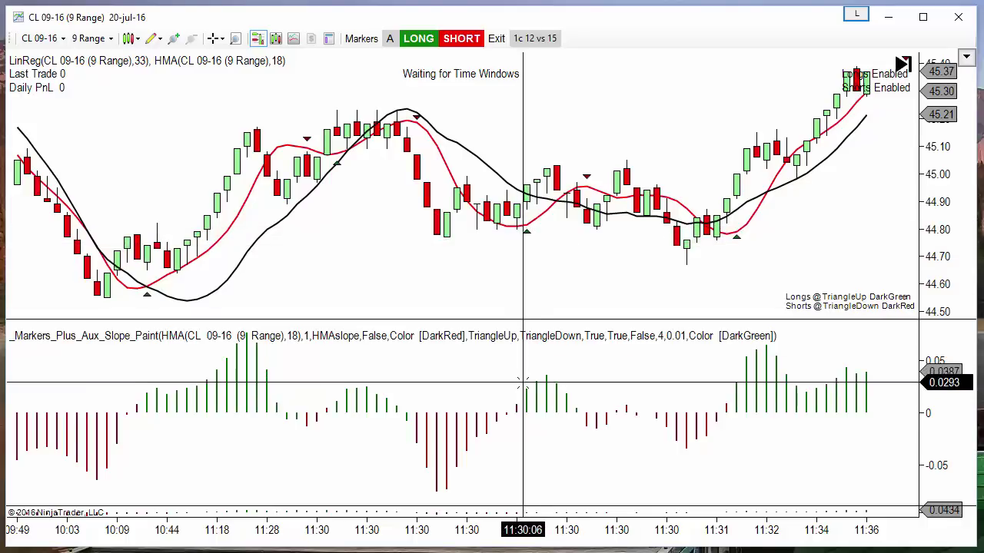
pyautogui.moveTo(525, 379)
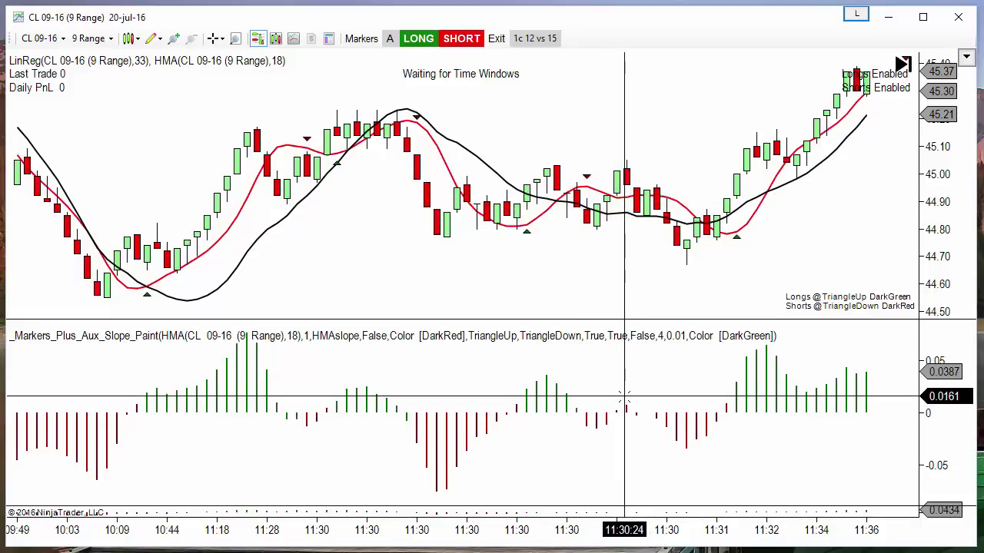
pyautogui.moveTo(624, 394)
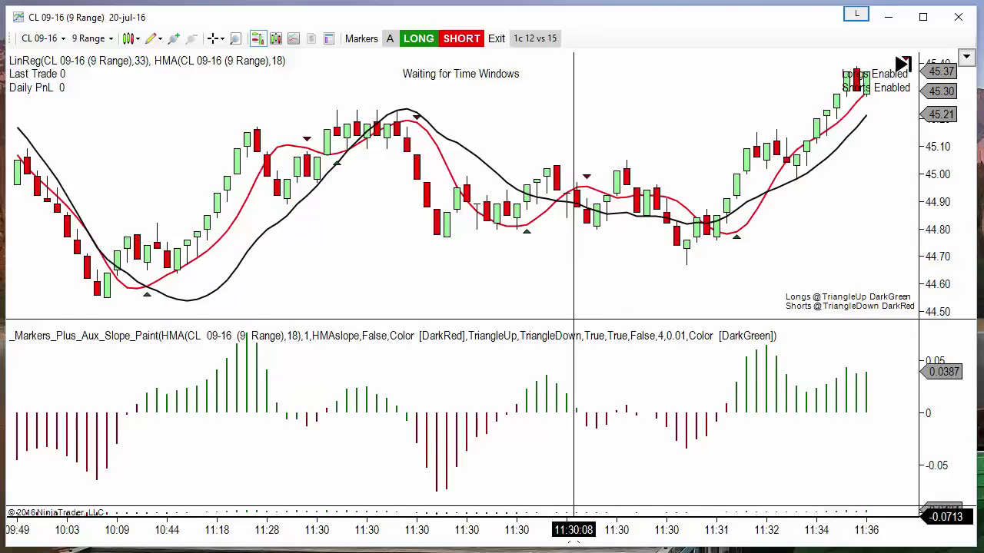
# Inspect individual long and short triangles over a wider range of bars, and enlarge the collapsed LinReg slope panel beneath the HMA slope.
pyautogui.scroll(-5, 573, 517)
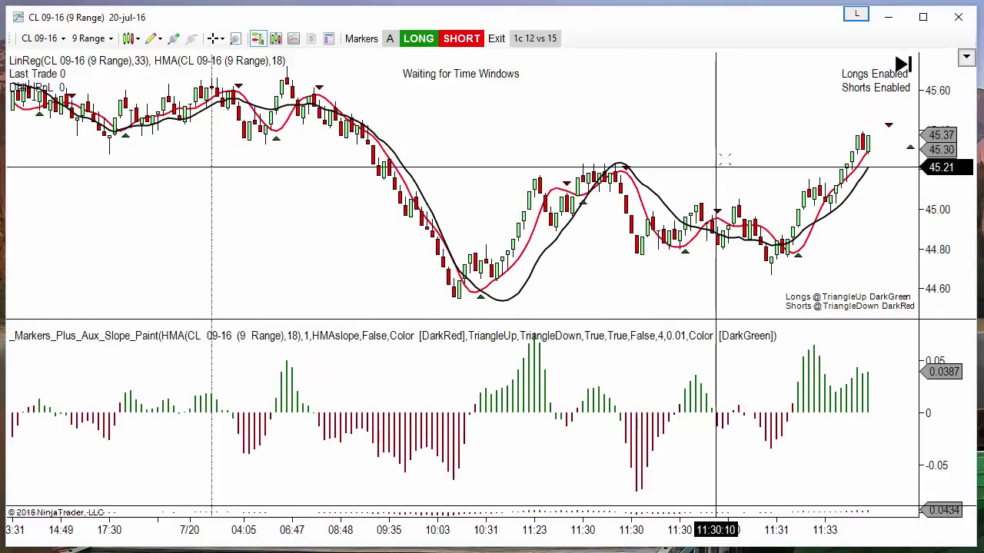
pyautogui.scroll(-5, 703, 171)
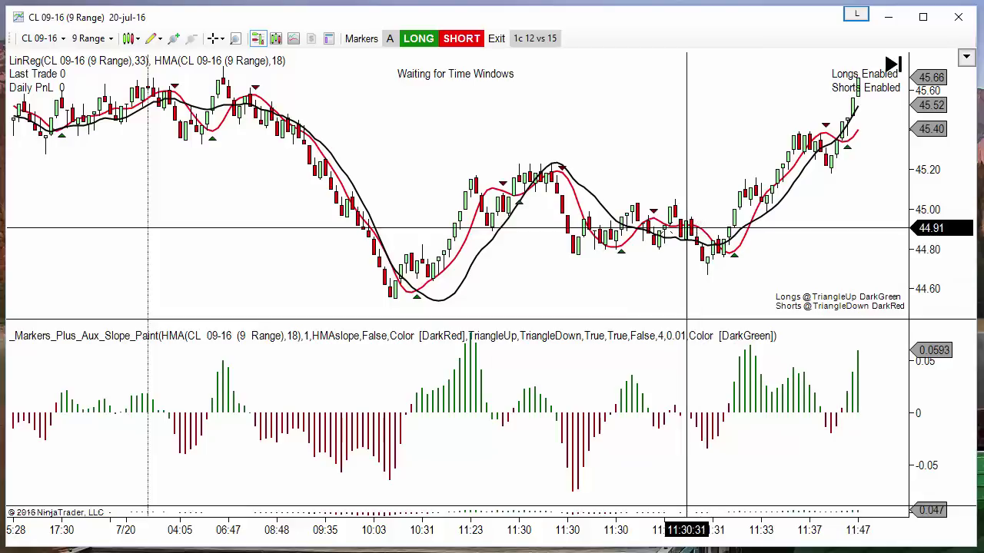
pyautogui.click(653, 210)
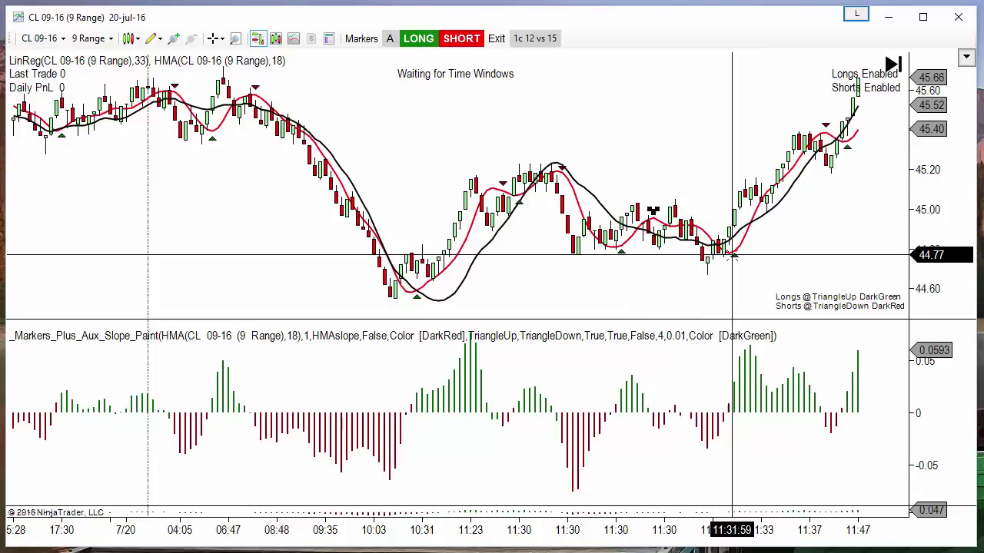
pyautogui.click(621, 251)
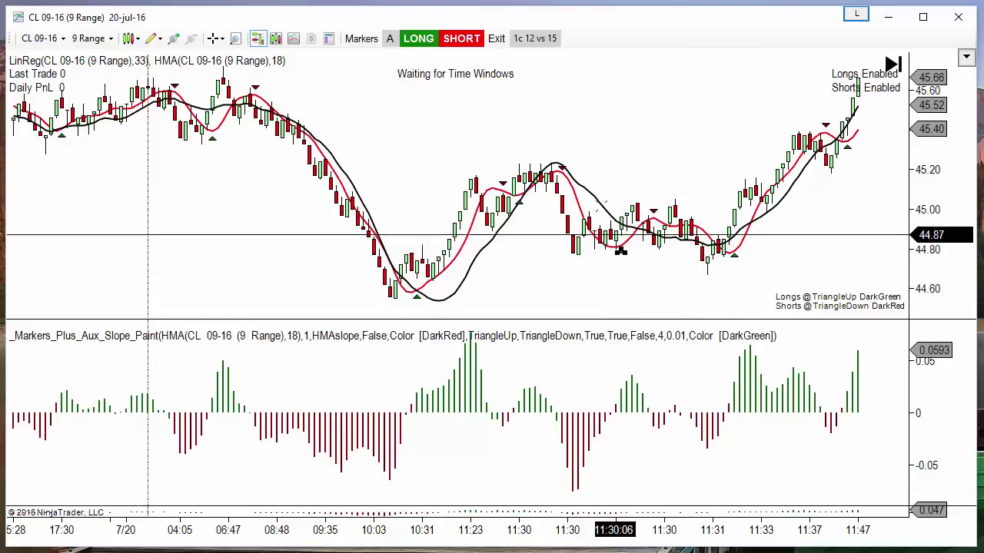
pyautogui.click(517, 201)
pyautogui.click(501, 183)
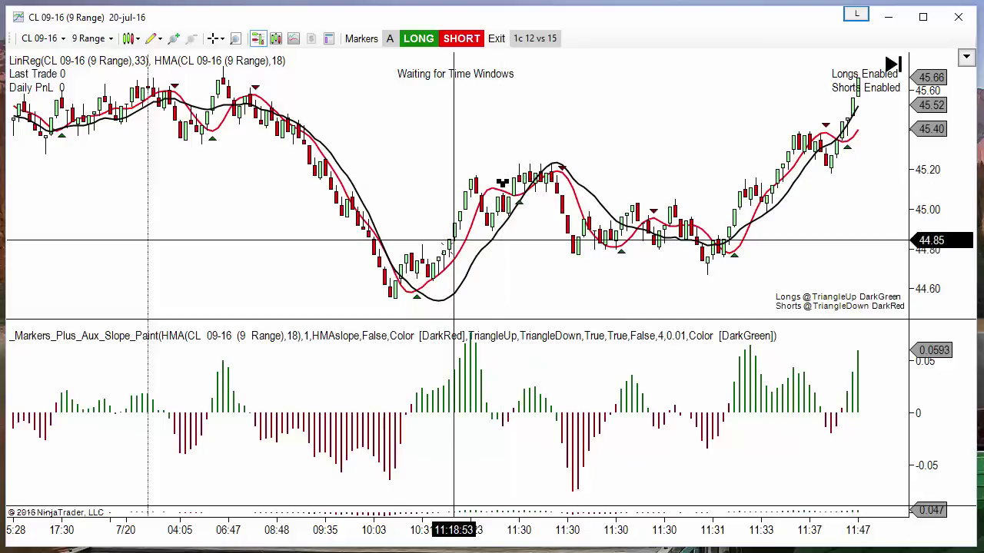
pyautogui.click(420, 297)
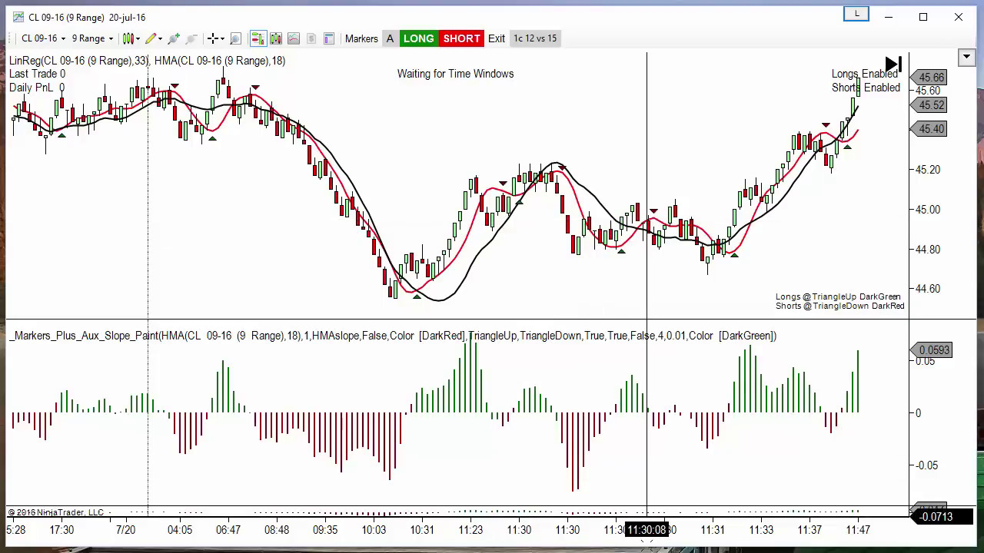
pyautogui.moveTo(626, 510); pyautogui.dragTo(626, 434)
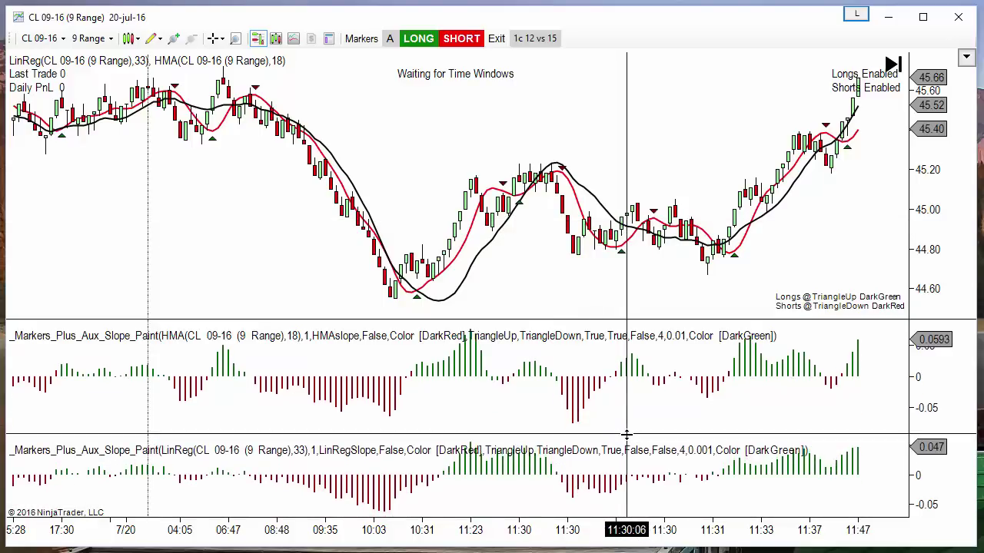